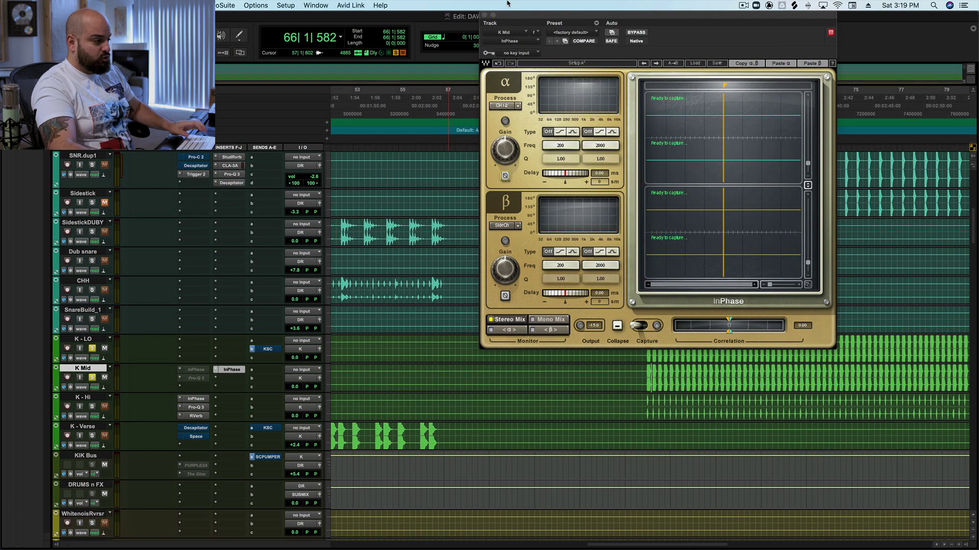
# Step: Play the K - LO and K Mid kick layers individually and together from around bar 66
pyautogui.click(640, 373)
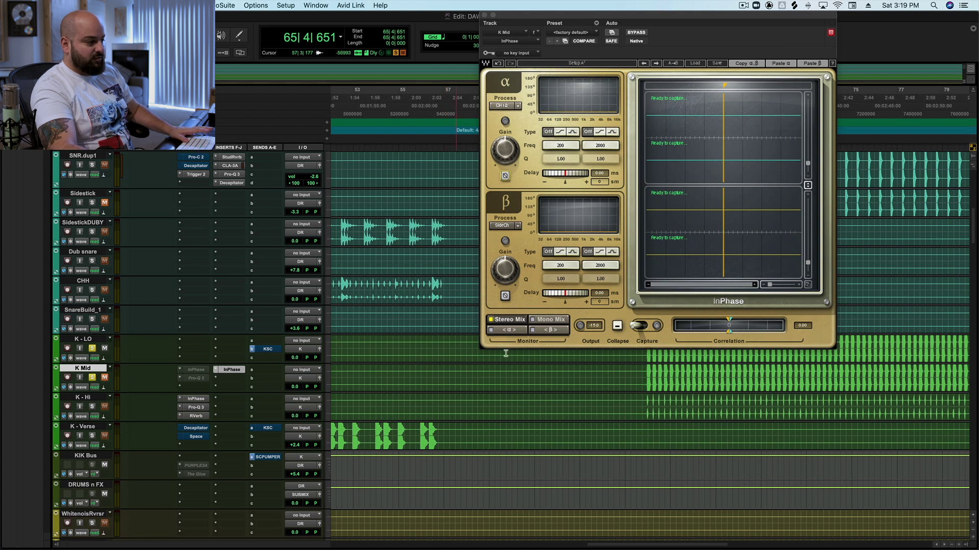
pyautogui.press('space')
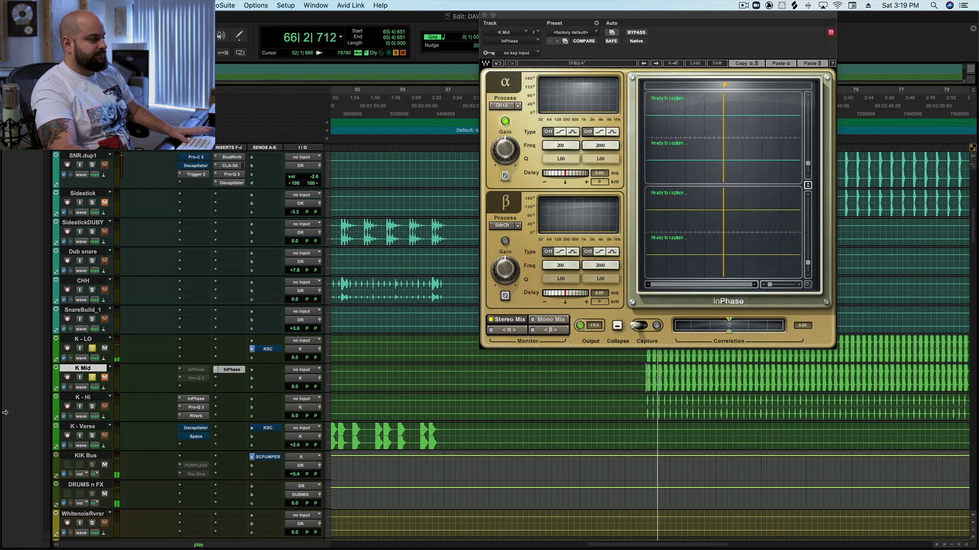
pyautogui.click(652, 387)
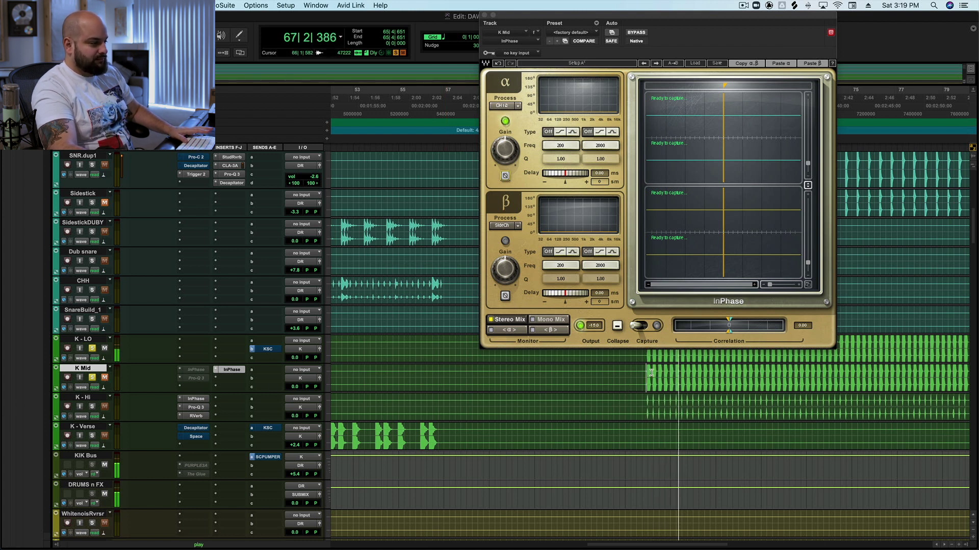
pyautogui.press('space')
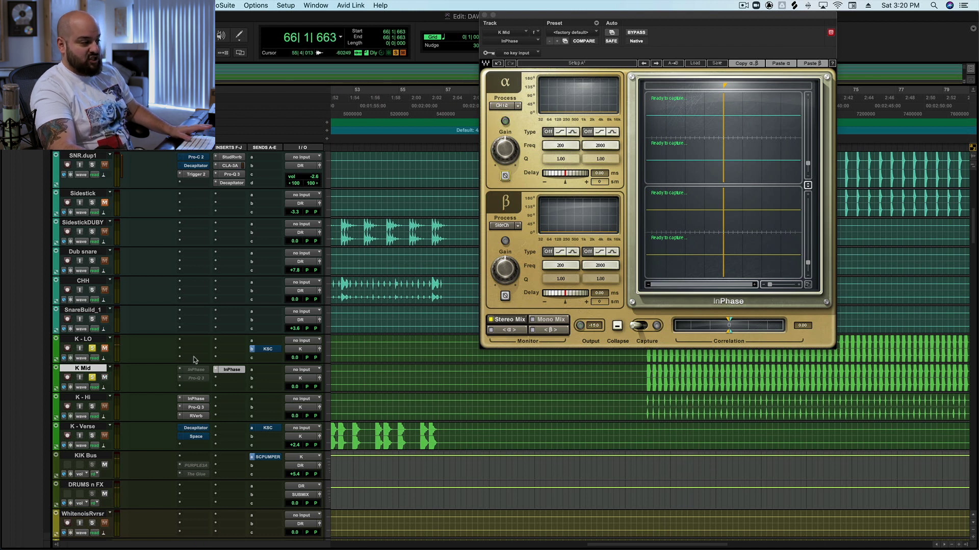
pyautogui.press('space')
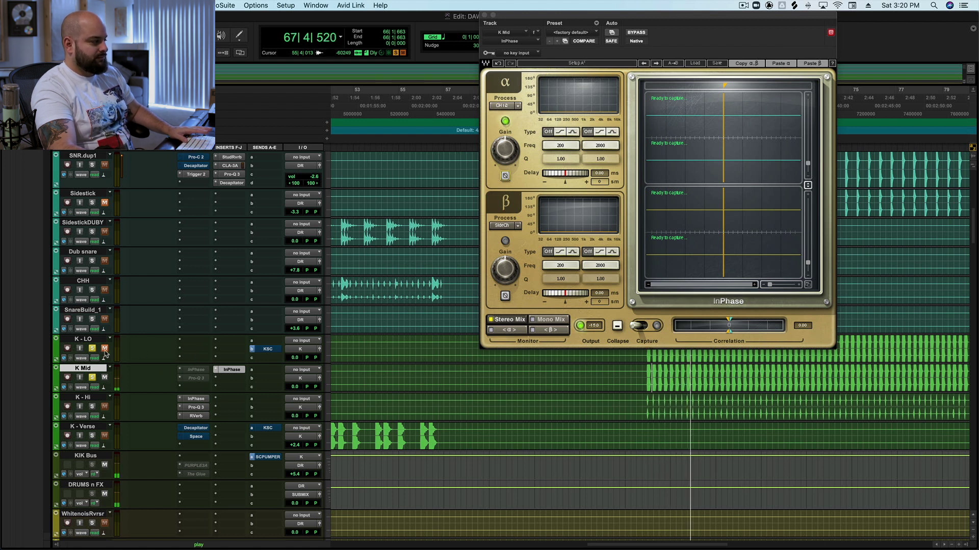
pyautogui.press('space')
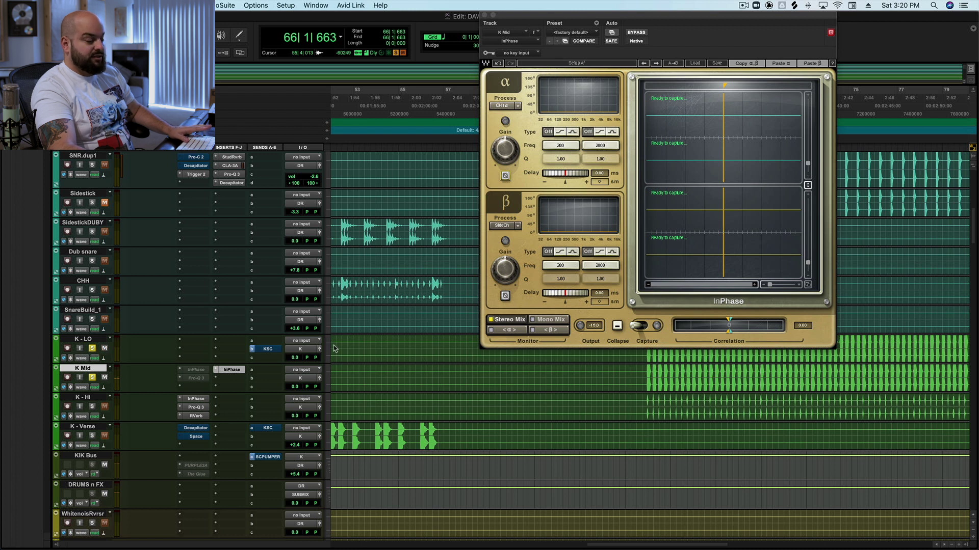
pyautogui.press('space')
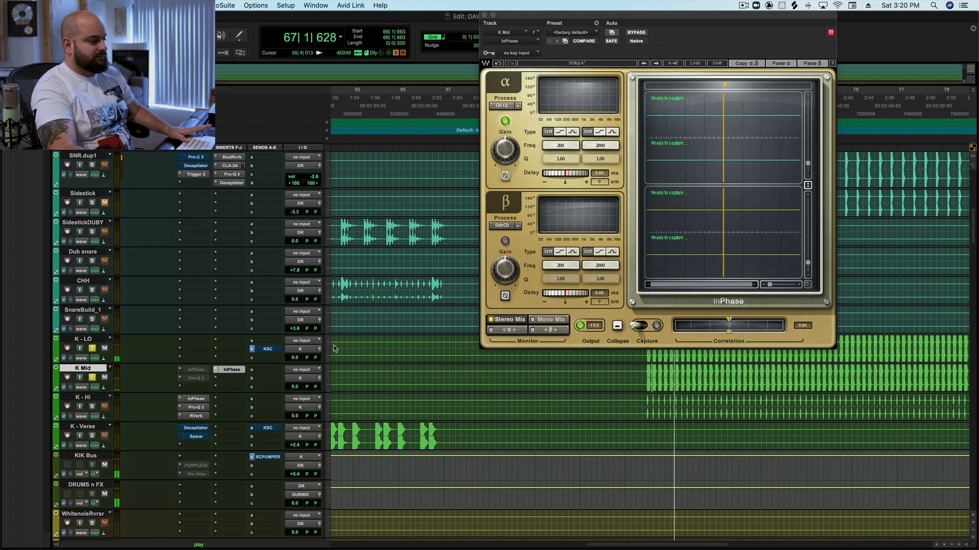
pyautogui.press('space')
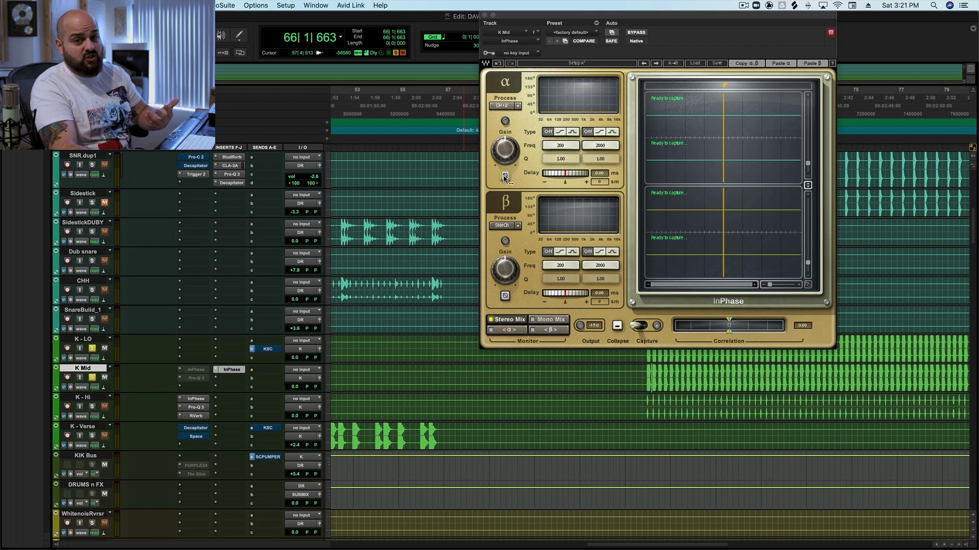
# Step: Compare both kick layers during playback with InPhase's α polarity inverted and restored on K Mid
pyautogui.press('space')
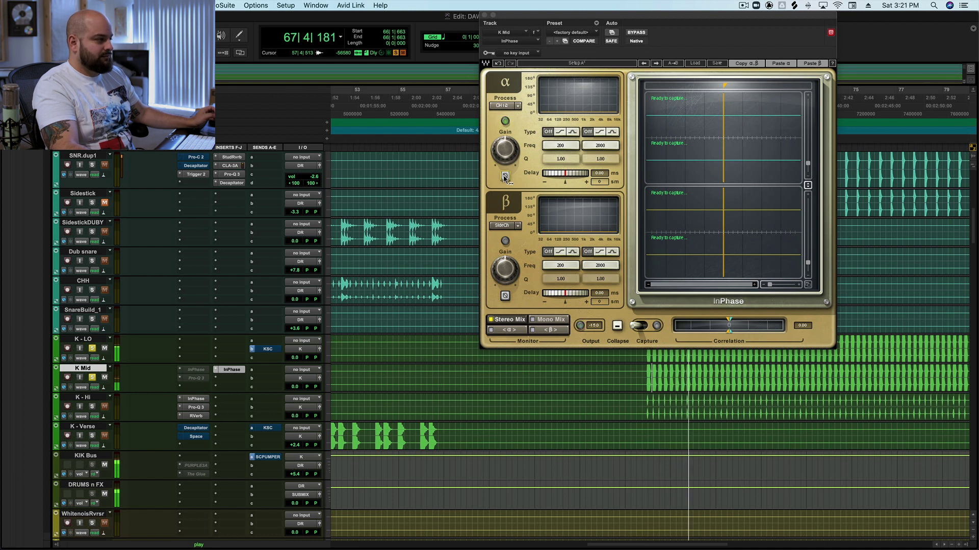
pyautogui.click(504, 177)
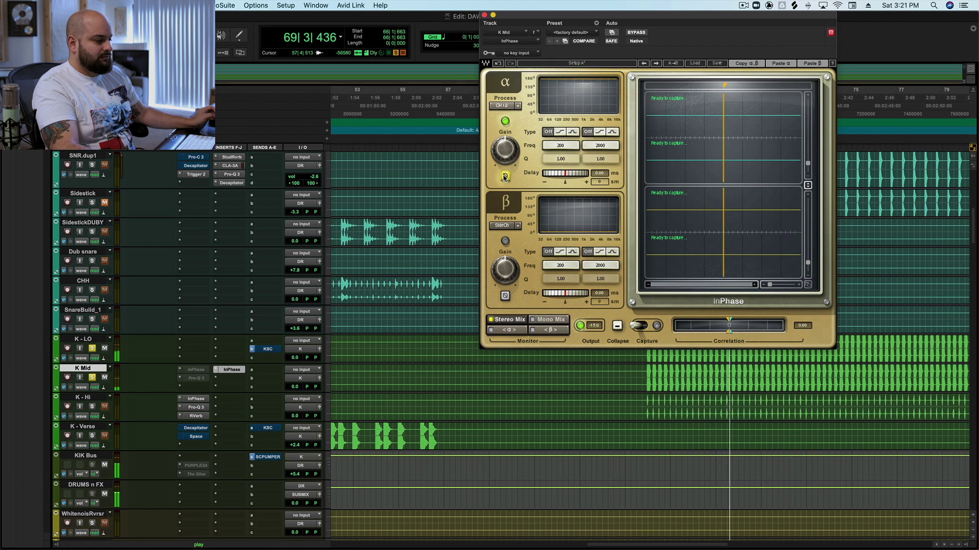
pyautogui.click(504, 176)
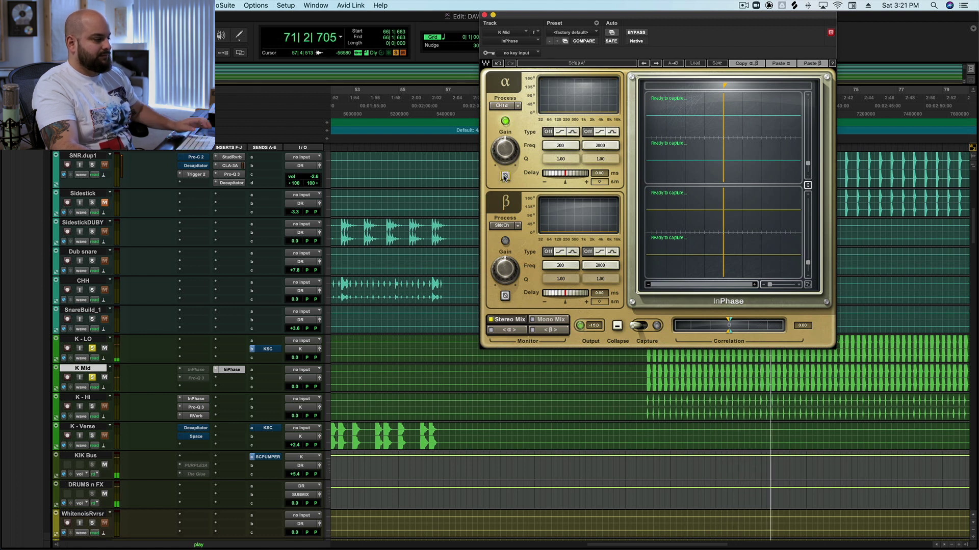
pyautogui.press('space')
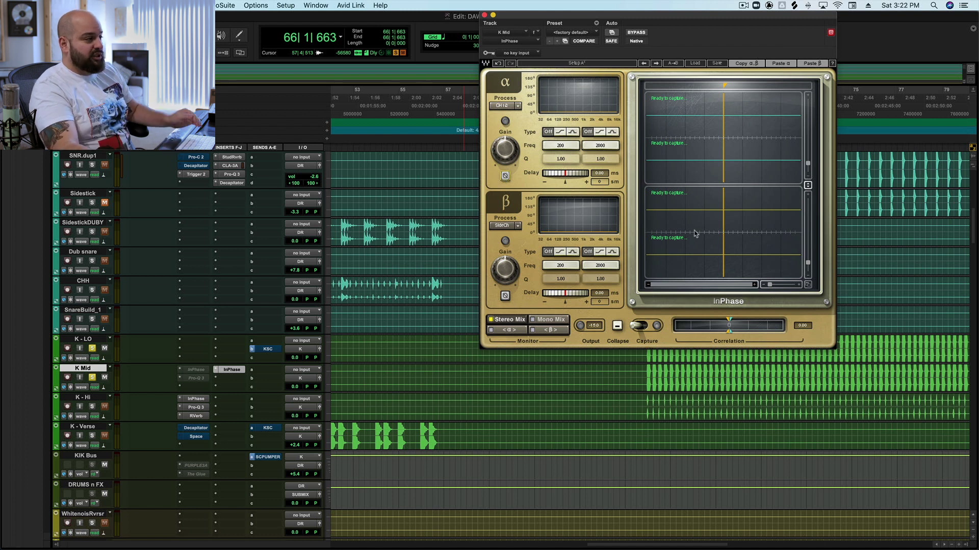
# Step: Set the key input of InPhase on K Mid to the KSC (Mono) bus
pyautogui.click(522, 53)
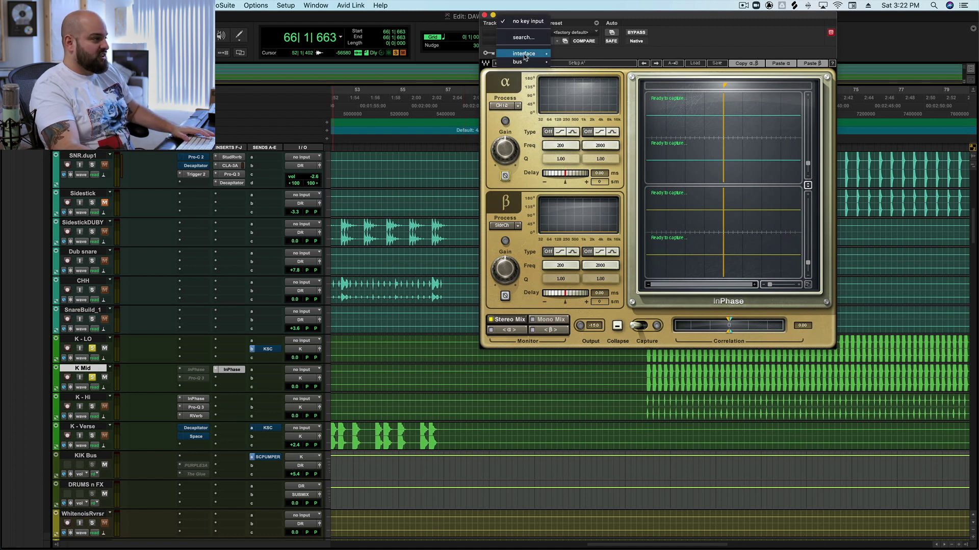
pyautogui.moveTo(524, 63)
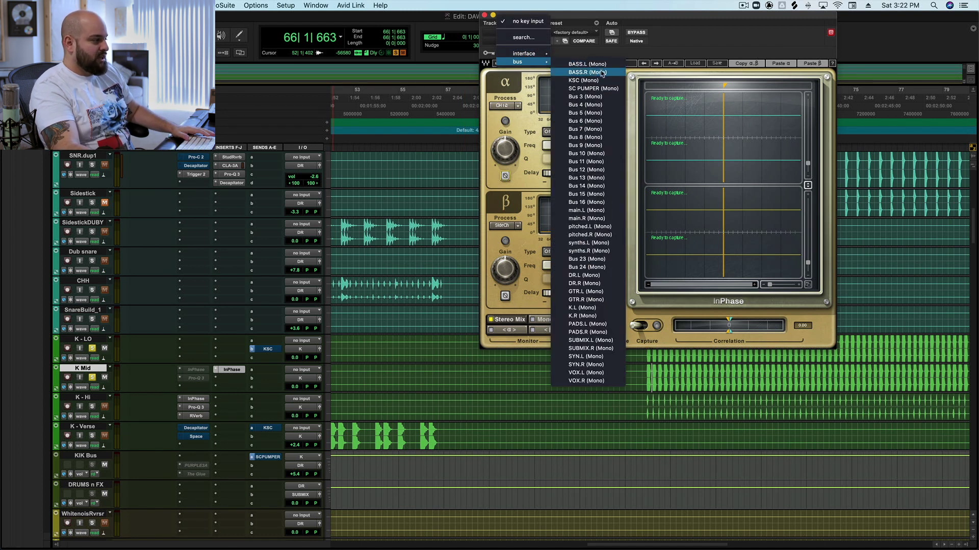
pyautogui.click(584, 80)
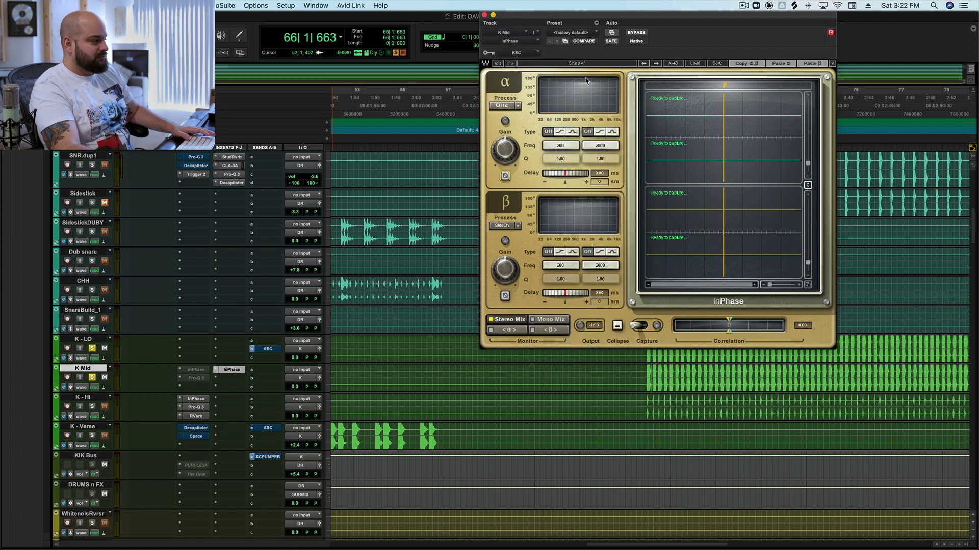
# Step: Open and unmute the pre-fader KSC send on the K - LO track, and mute the K - LO track itself
pyautogui.click(92, 349)
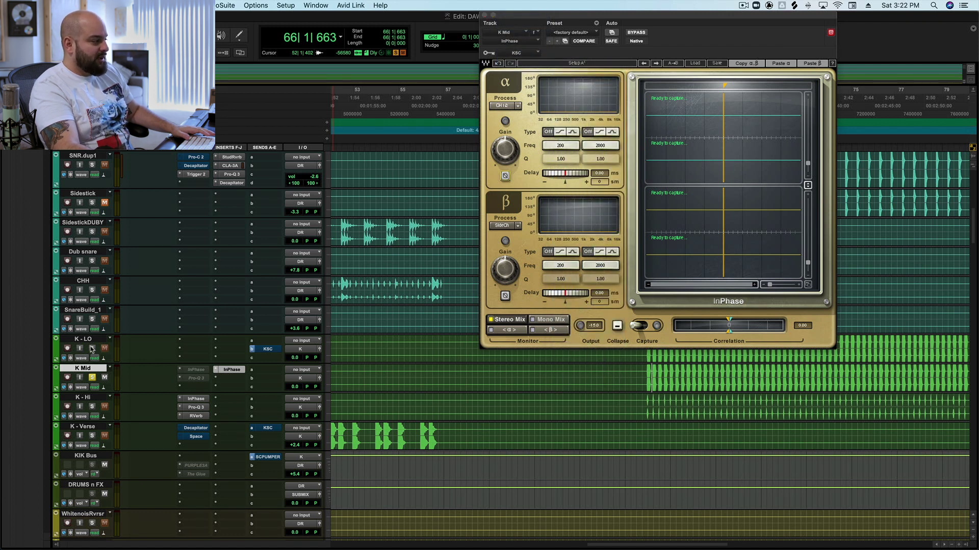
pyautogui.click(92, 348)
pyautogui.click(84, 339)
pyautogui.click(264, 350)
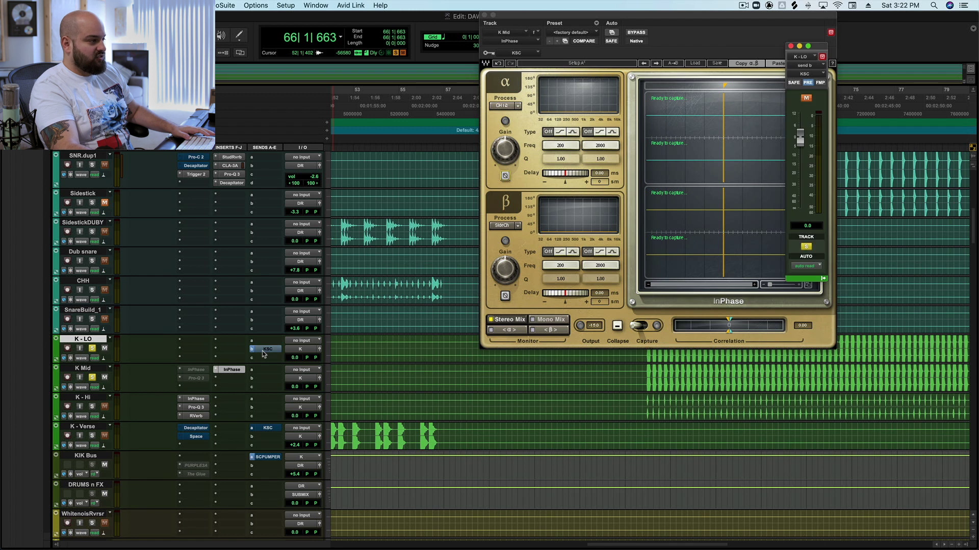
pyautogui.click(805, 97)
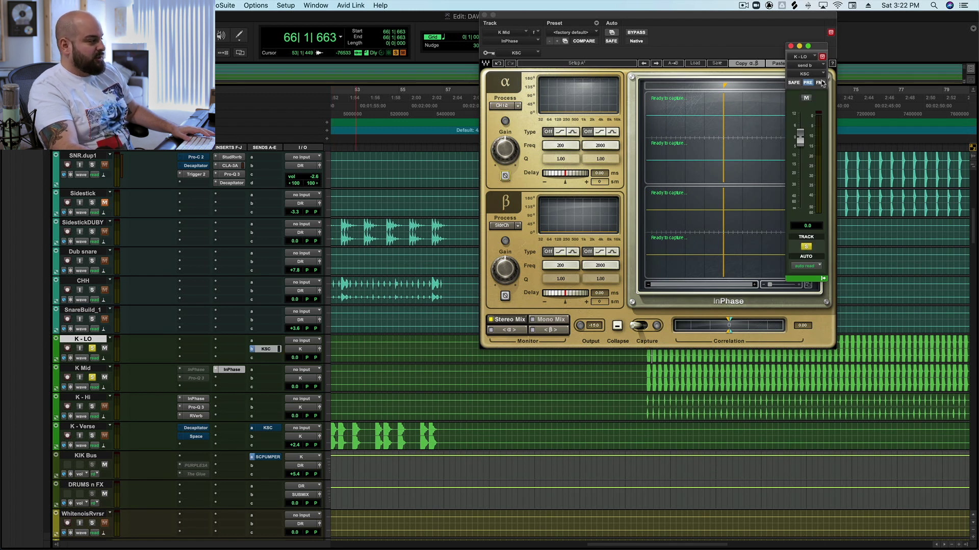
pyautogui.click(105, 348)
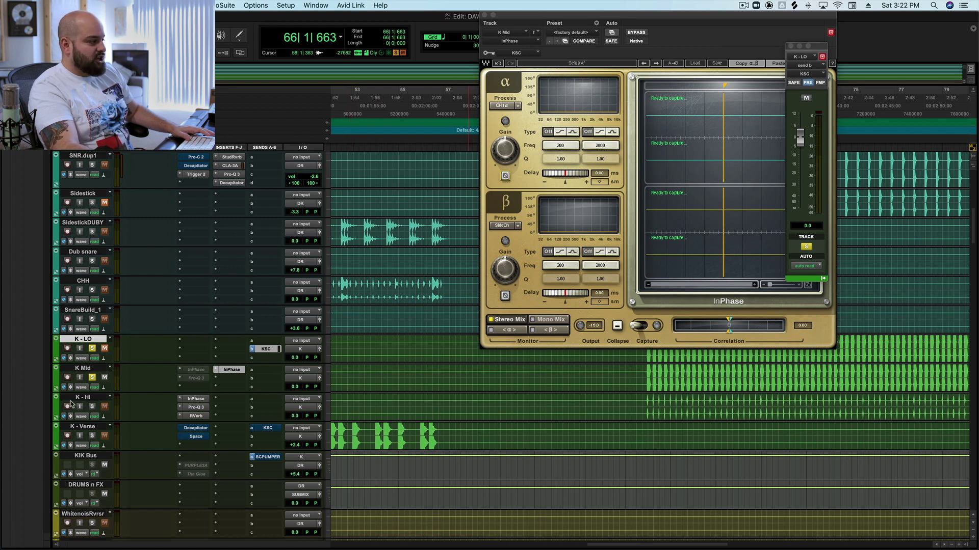
pyautogui.click(77, 369)
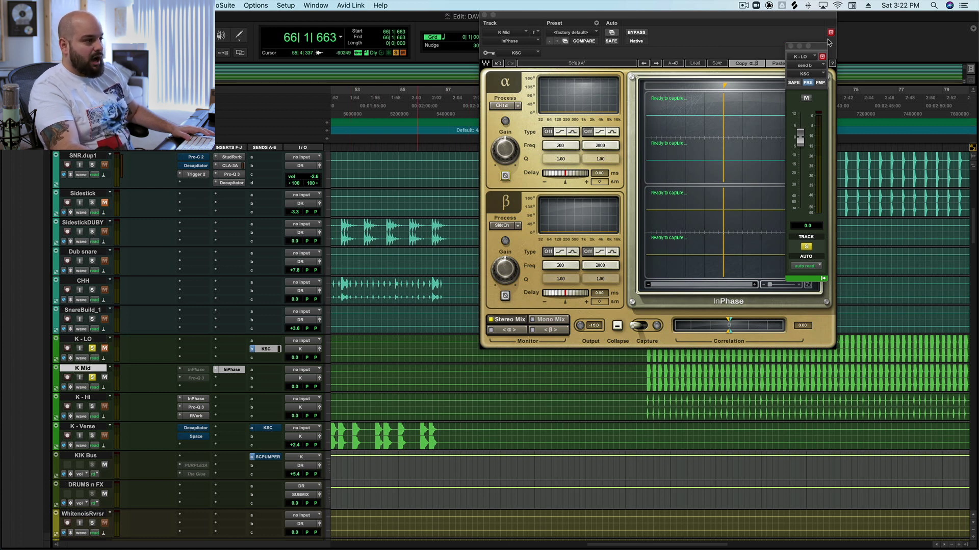
pyautogui.moveTo(823, 47); pyautogui.dragTo(885, 27)
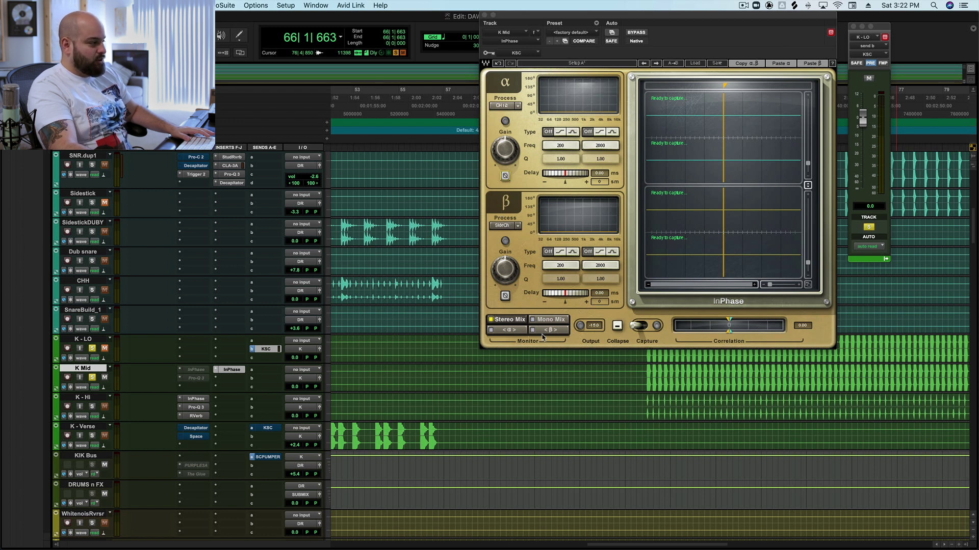
# Step: Audition the sidechain signal alone by setting InPhase's monitor to β and playing the kick section
pyautogui.click(561, 329)
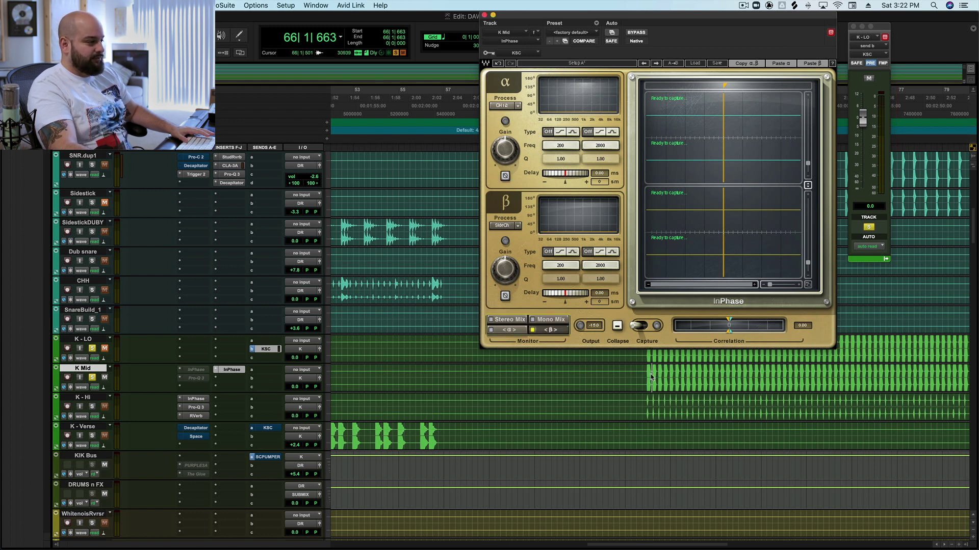
pyautogui.press('space')
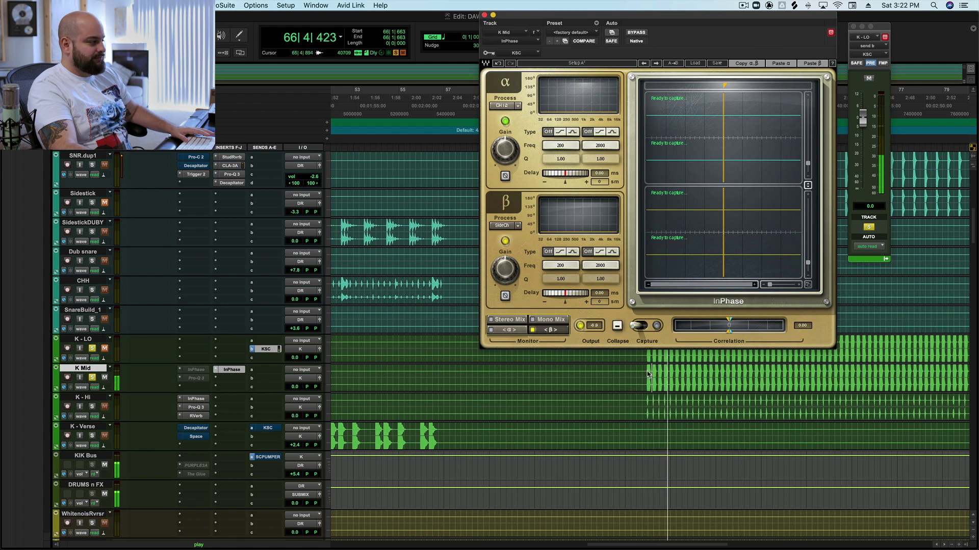
pyautogui.press('space')
# Step: Audition the K Mid signal alone by switching InPhase's monitor to α and playing from around bar 66
pyautogui.click(509, 330)
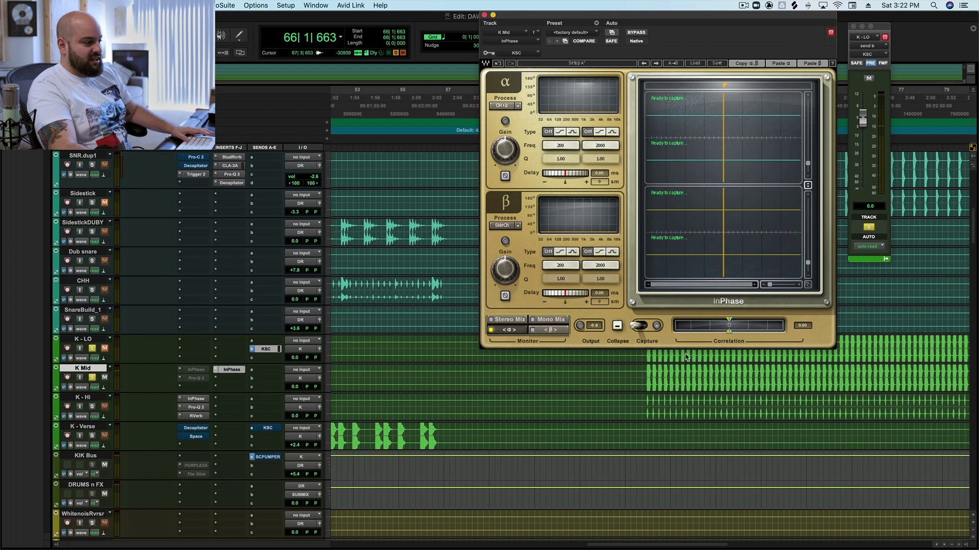
pyautogui.moveTo(632, 377); pyautogui.dragTo(824, 377)
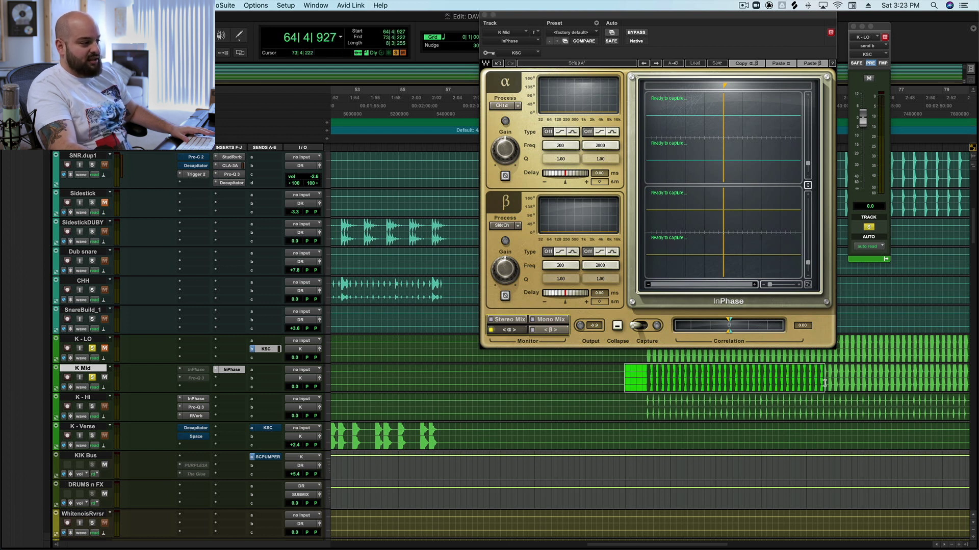
pyautogui.click(651, 375)
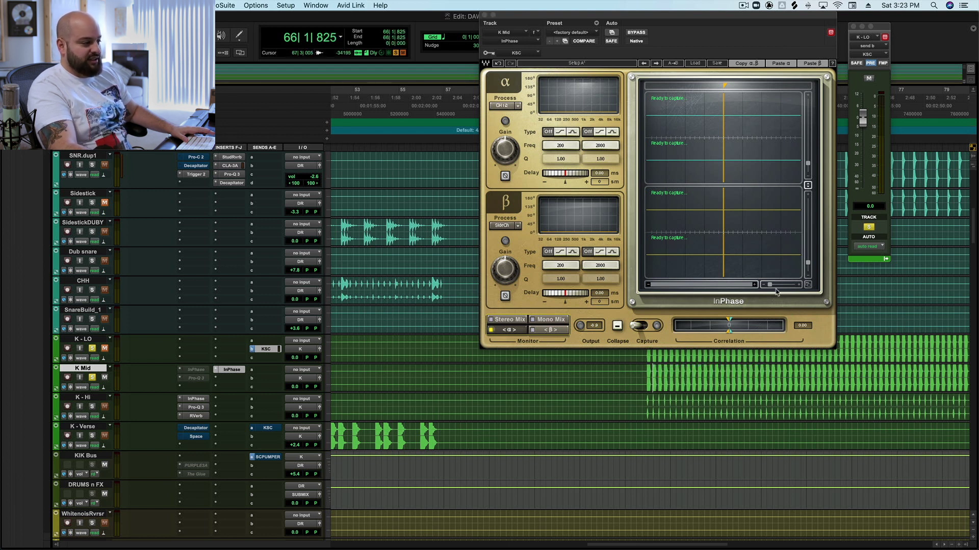
pyautogui.press('space')
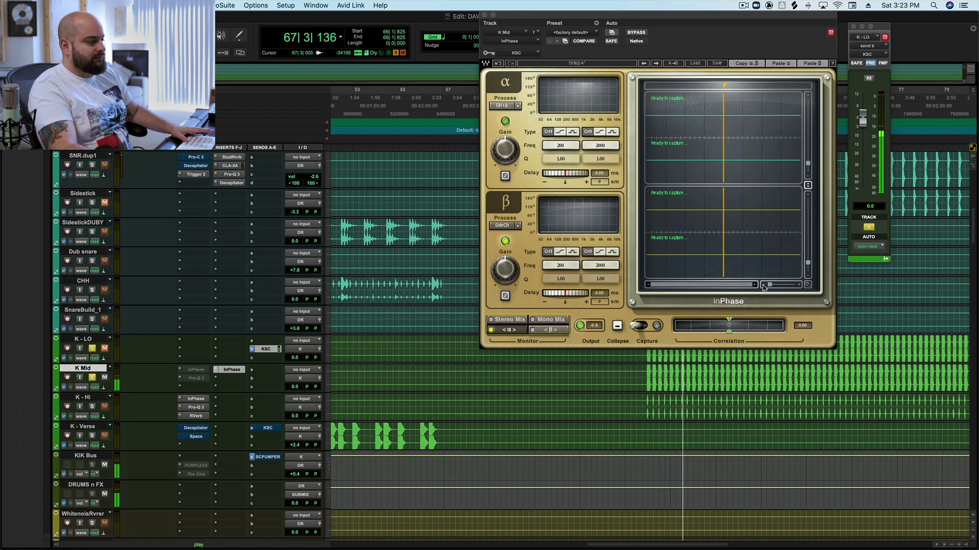
pyautogui.press('space')
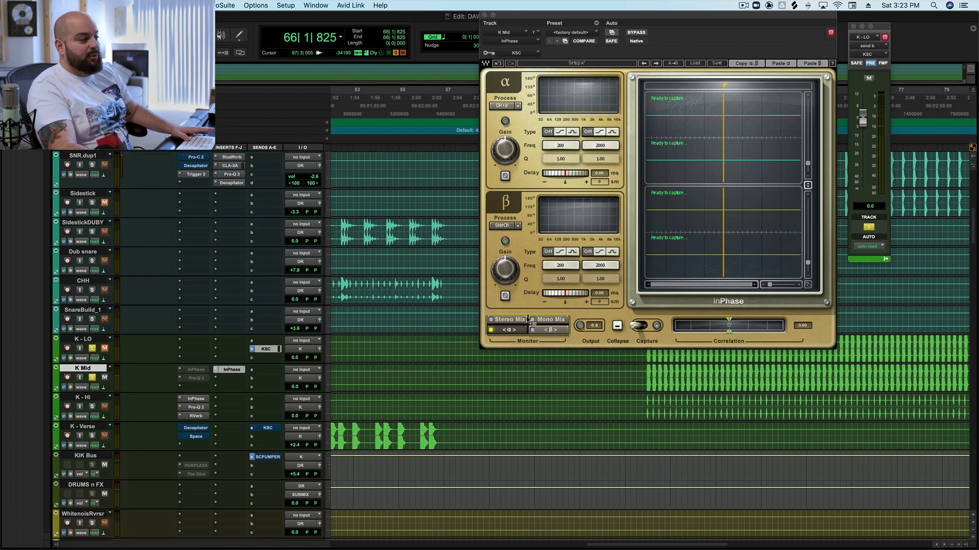
# Step: Set InPhase's monitor to Stereo Mix and capture the α and β kick waveforms during playback
pyautogui.click(525, 320)
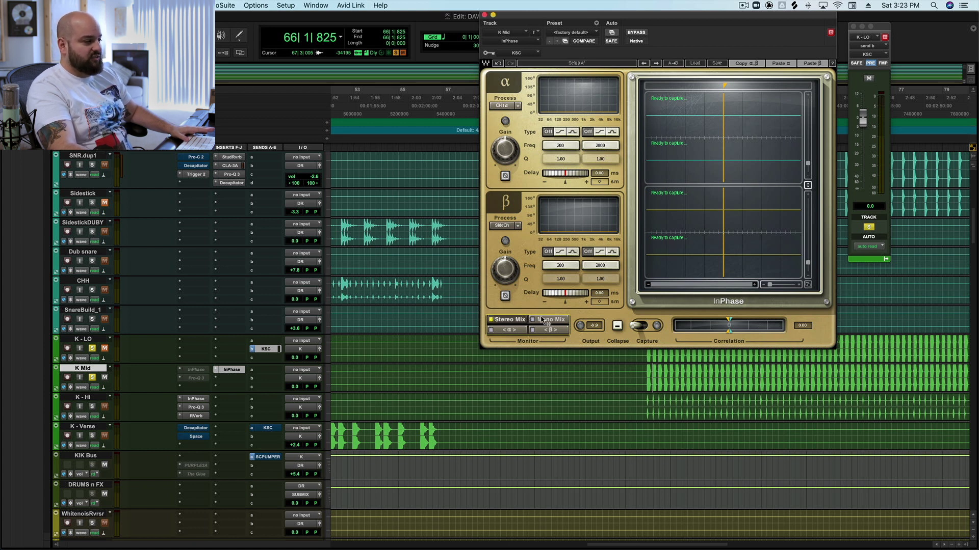
pyautogui.press('space')
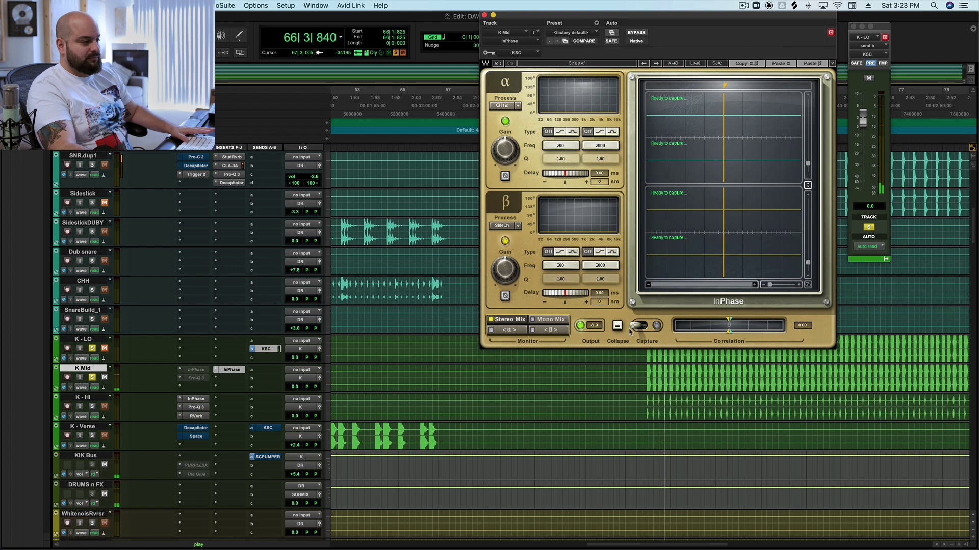
pyautogui.press('space')
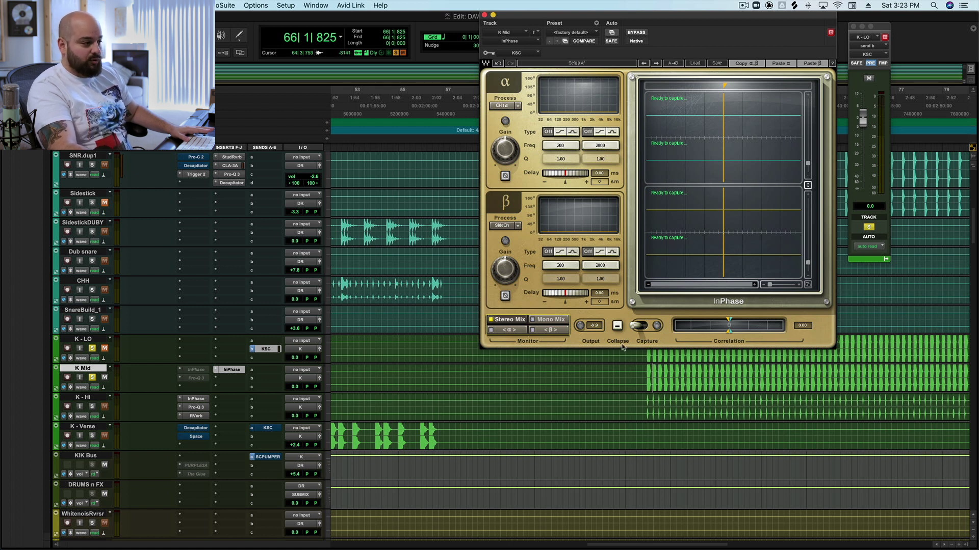
pyautogui.click(640, 326)
pyautogui.press('space')
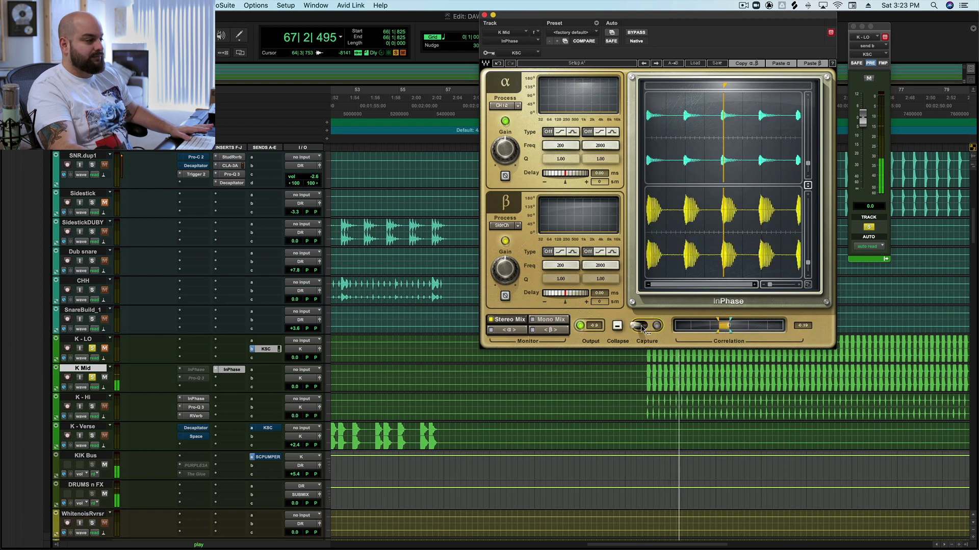
pyautogui.press('space')
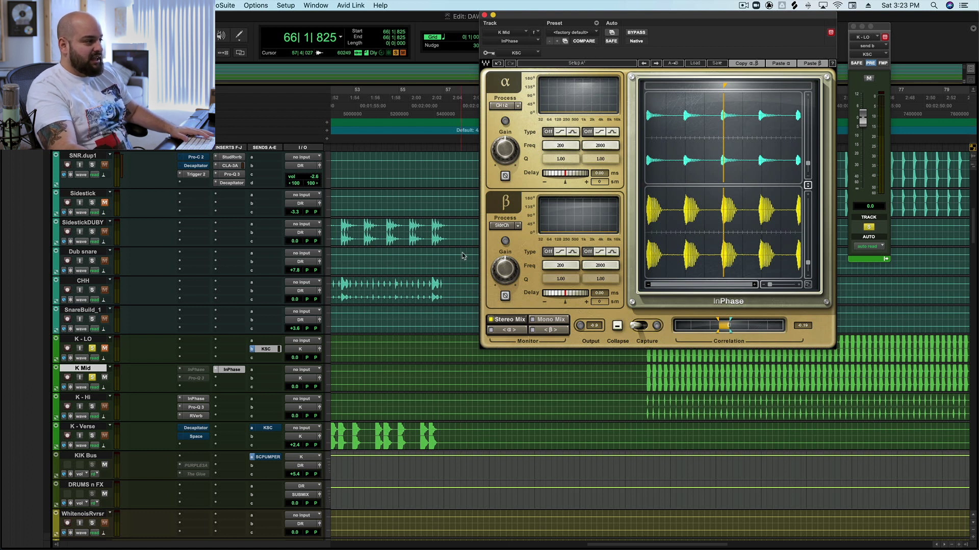
# Step: Check the α/β correlation with InPhase's α polarity inverted, and restore normal polarity
pyautogui.click(504, 176)
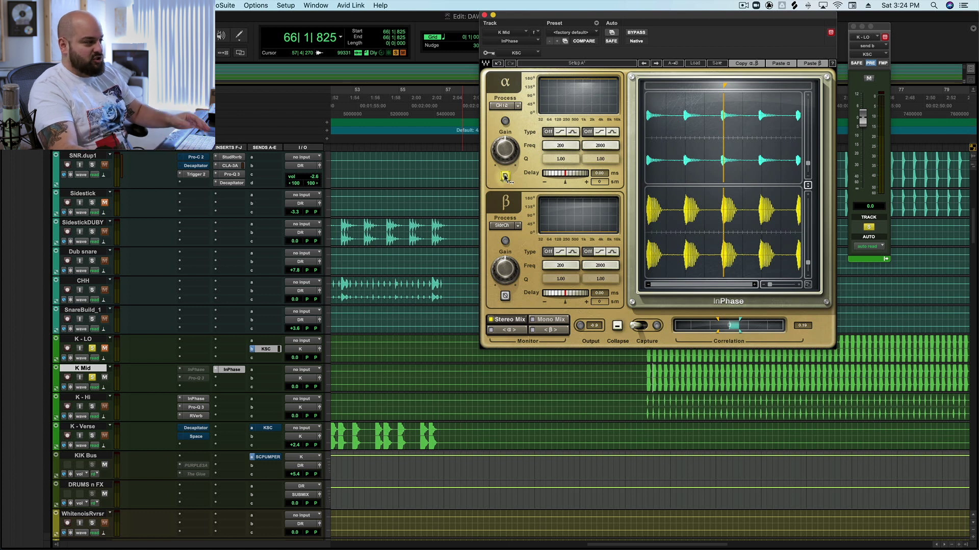
pyautogui.click(504, 176)
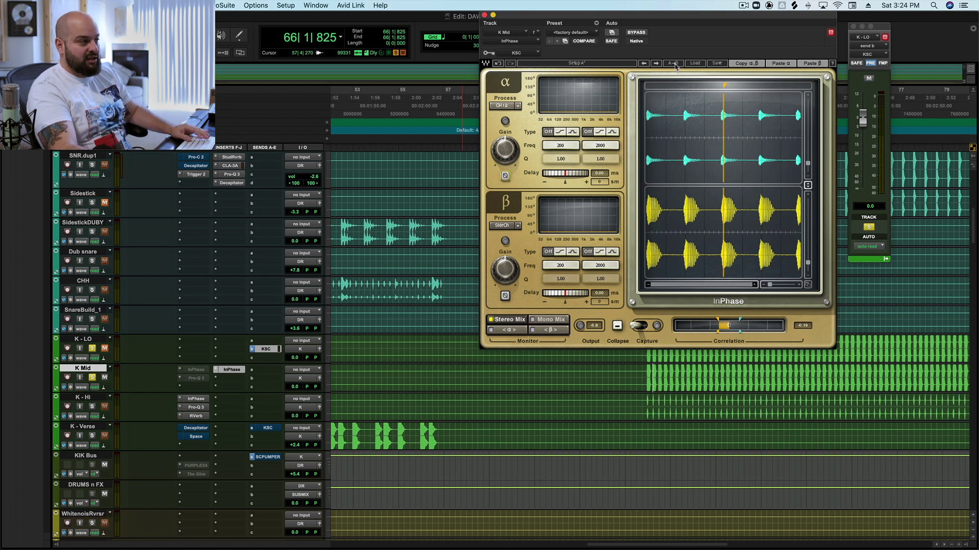
# Step: Compare InPhase's Setup A and Setup B by switching between them, ending on Setup A
pyautogui.click(583, 65)
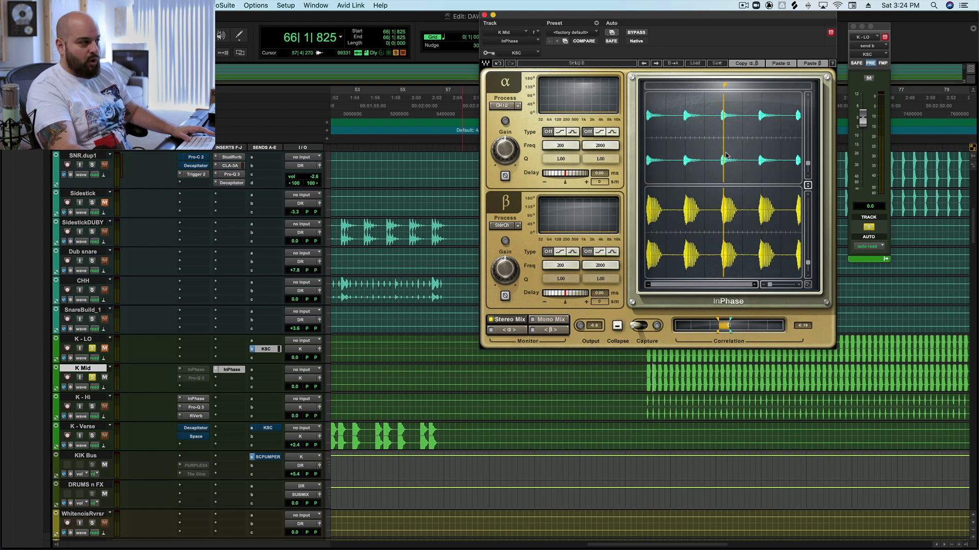
pyautogui.click(581, 63)
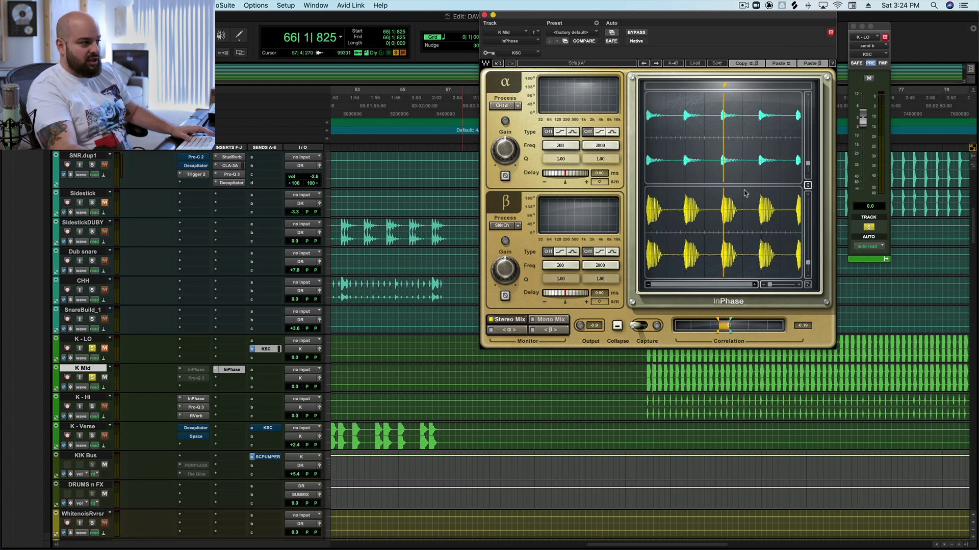
pyautogui.click(592, 63)
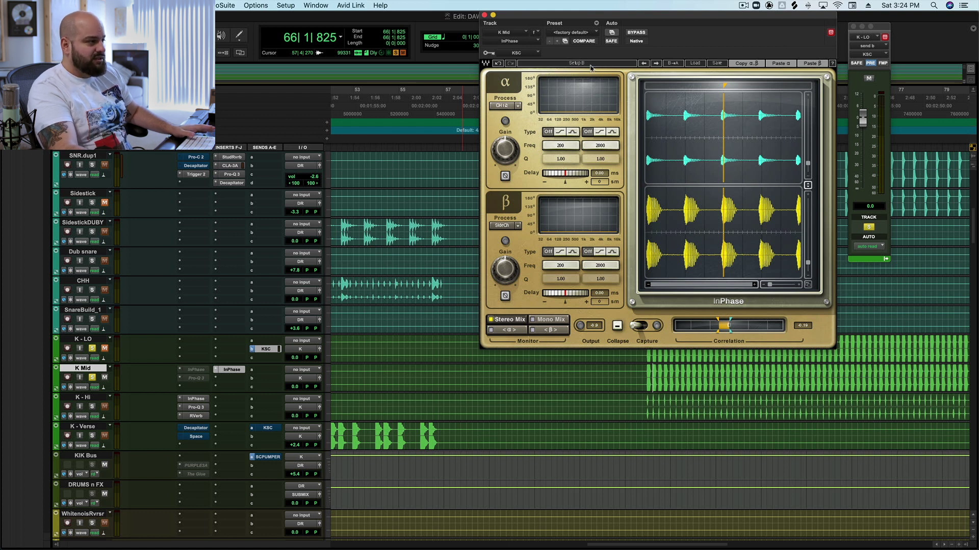
pyautogui.click(591, 65)
# Step: Magnify one captured kick hit in InPhase and place the marker at its onset to compare the α and β start points
pyautogui.moveTo(727, 87); pyautogui.dragTo(723, 87)
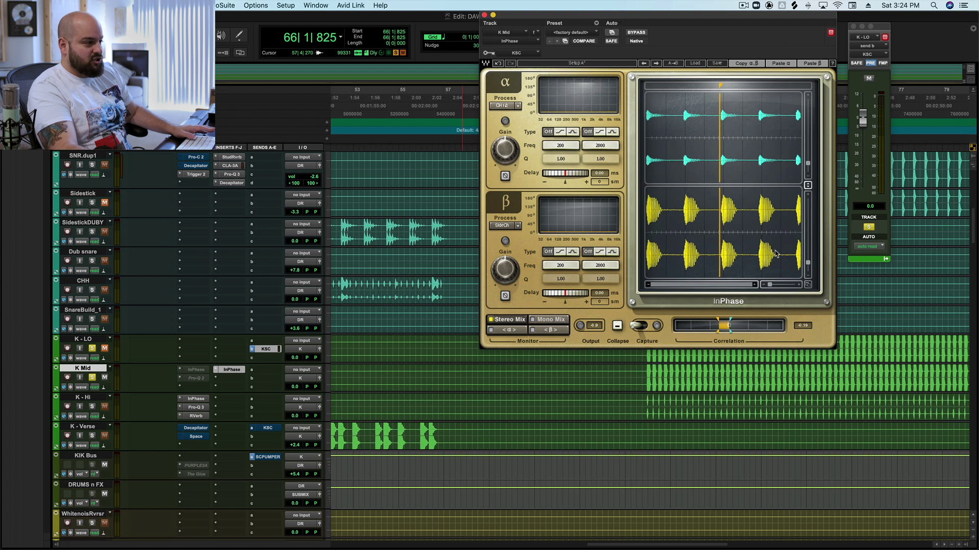
pyautogui.moveTo(769, 284); pyautogui.dragTo(778, 284)
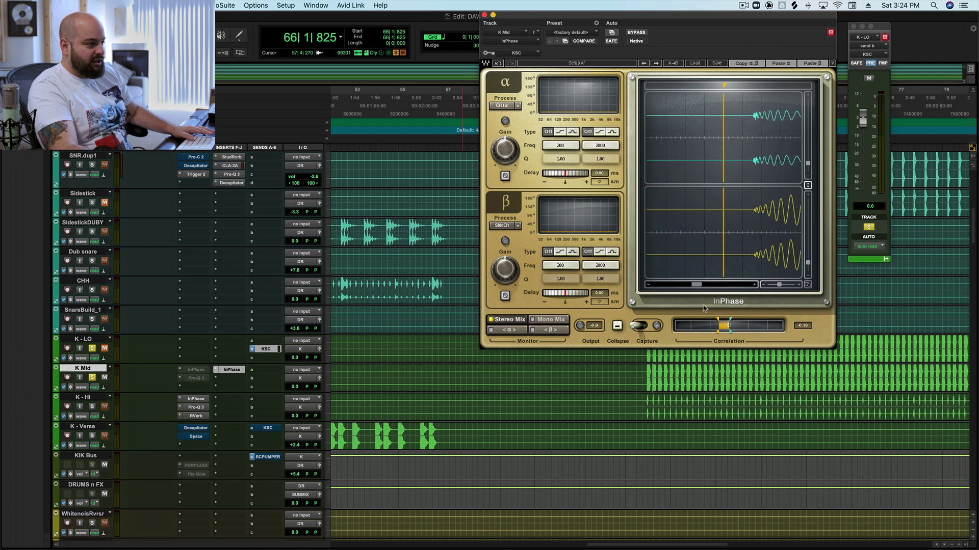
pyautogui.moveTo(699, 287); pyautogui.dragTo(701, 287)
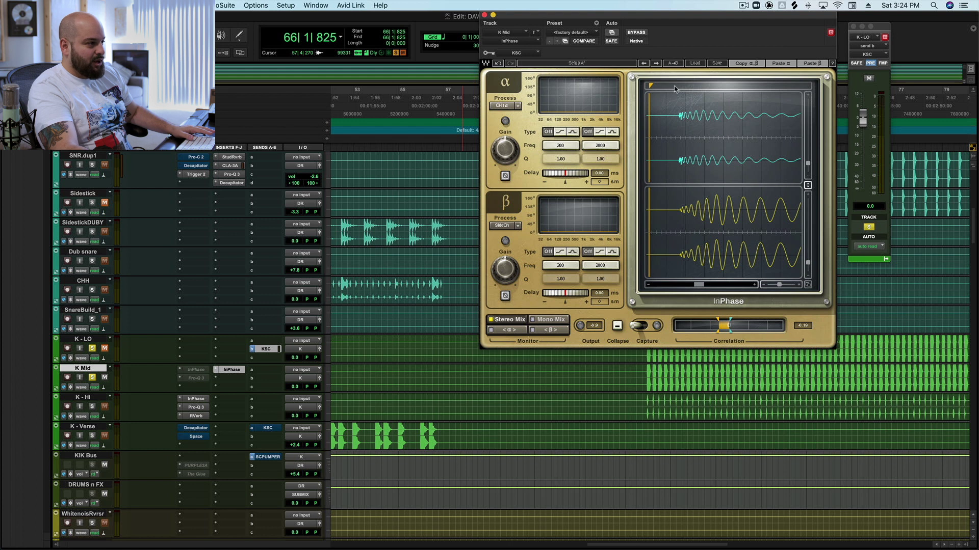
pyautogui.moveTo(651, 86); pyautogui.dragTo(678, 85)
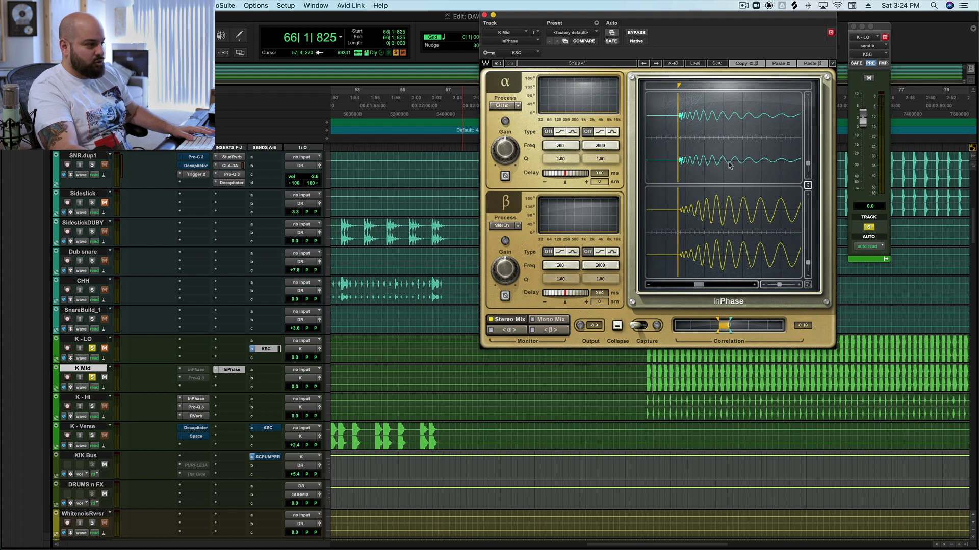
pyautogui.moveTo(780, 287); pyautogui.dragTo(783, 287)
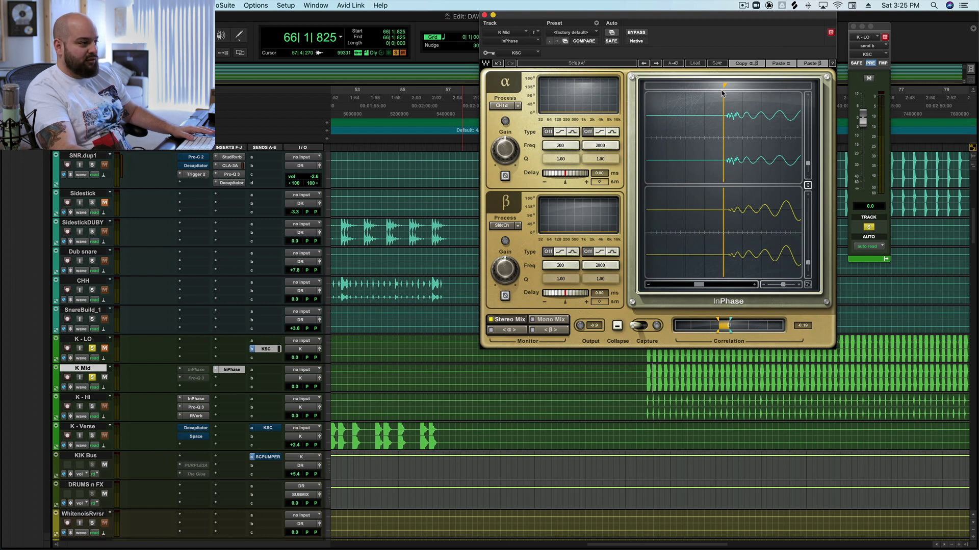
# Step: Move the marker across the wave cycles after the kick's onset and align it with a β peak to compare it with α
pyautogui.moveTo(724, 87); pyautogui.dragTo(742, 88)
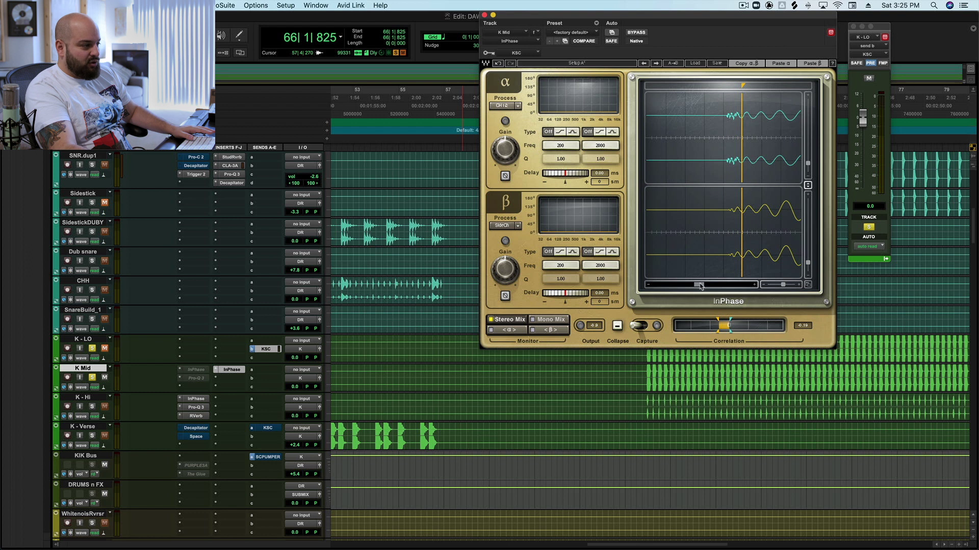
pyautogui.hscroll(5, 700, 286)
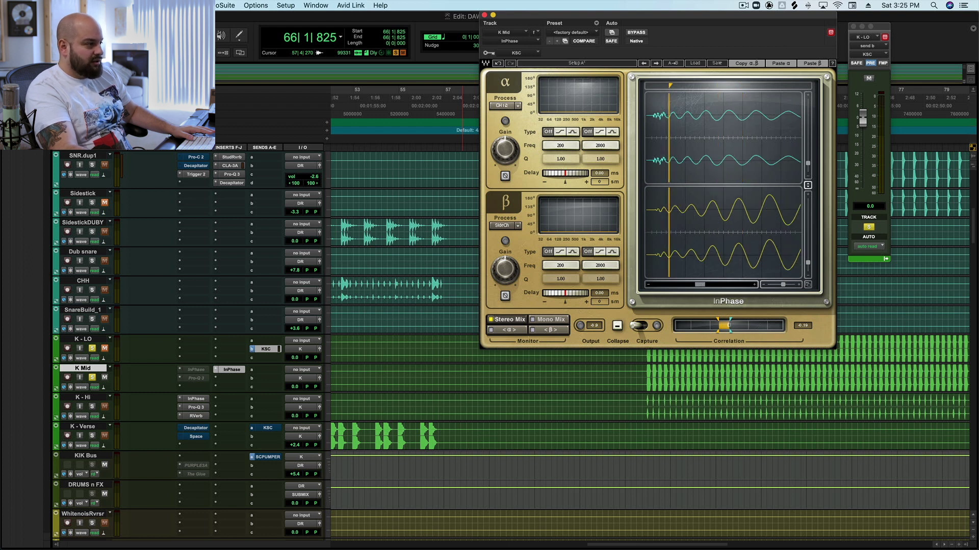
pyautogui.moveTo(670, 86); pyautogui.dragTo(692, 85)
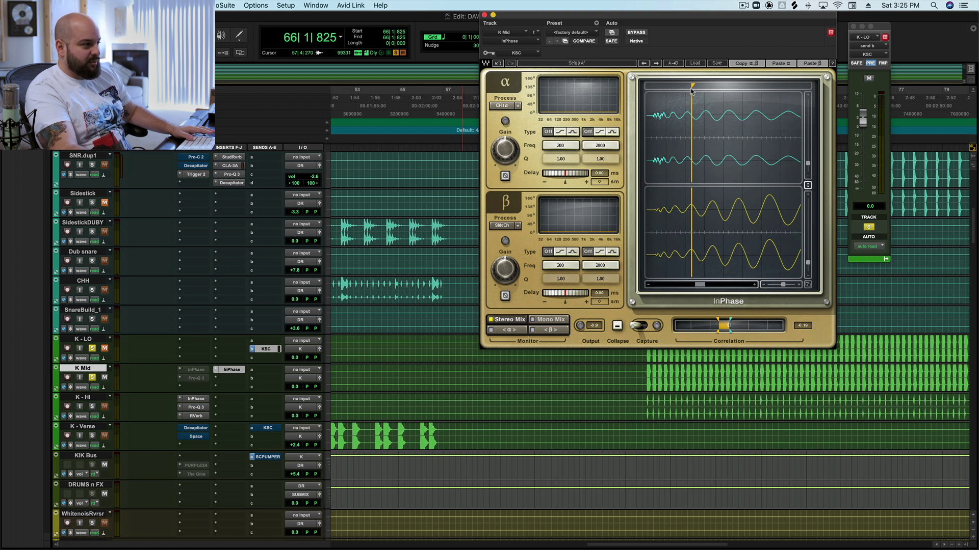
pyautogui.moveTo(691, 91); pyautogui.dragTo(741, 85)
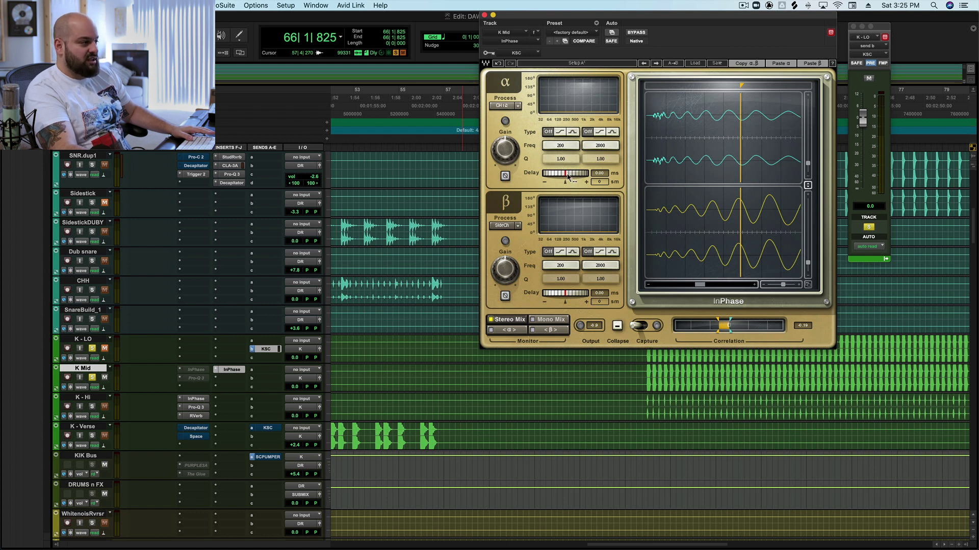
# Step: Try a positive α delay, reset it, and apply a negative delay that lines up the K Mid wave peaks with β
pyautogui.moveTo(568, 178); pyautogui.dragTo(587, 176)
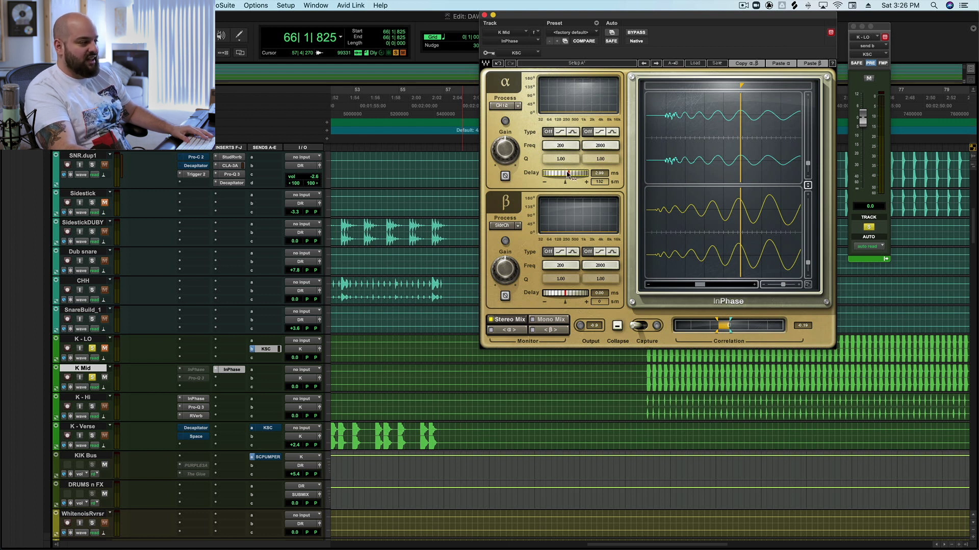
pyautogui.keyDown('alt'); pyautogui.click(568, 175); pyautogui.keyUp('alt')
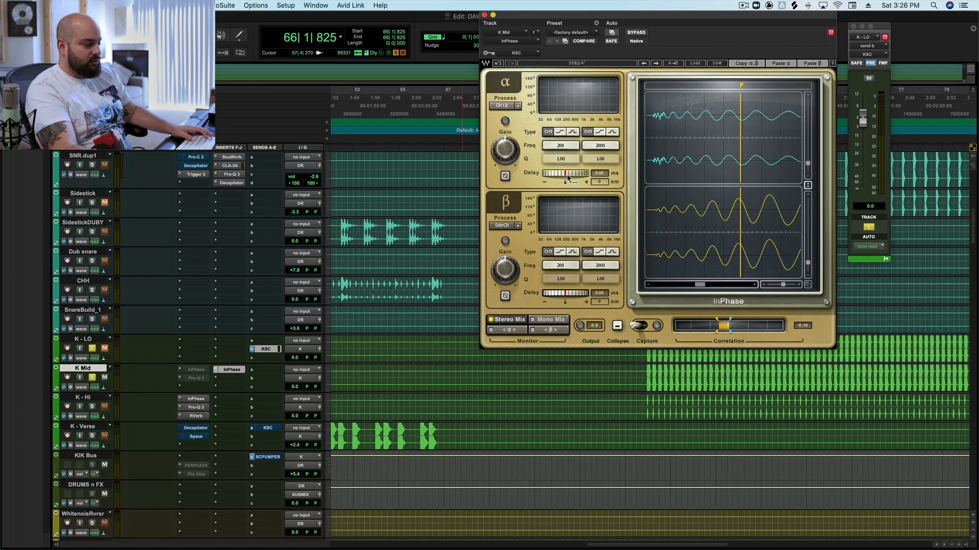
pyautogui.moveTo(567, 175); pyautogui.dragTo(562, 175)
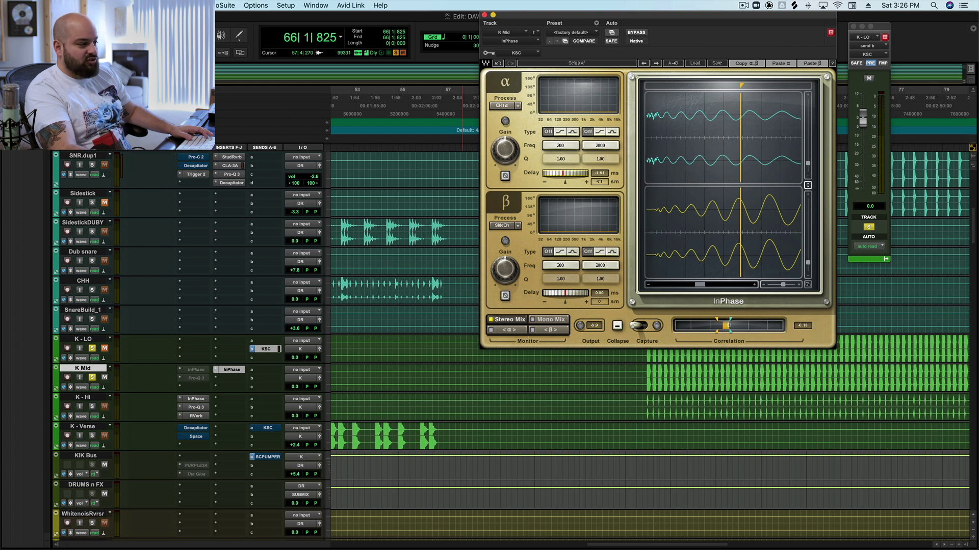
pyautogui.moveTo(563, 175); pyautogui.dragTo(555, 175)
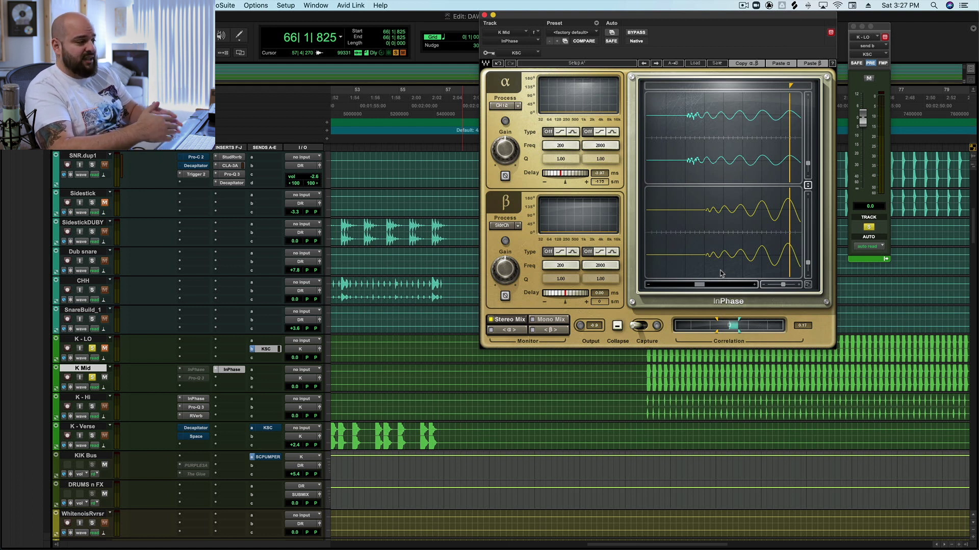
# Step: Play the kicks from bar 66 and compare the undelayed Setup B with the delayed Setup A
pyautogui.click(651, 375)
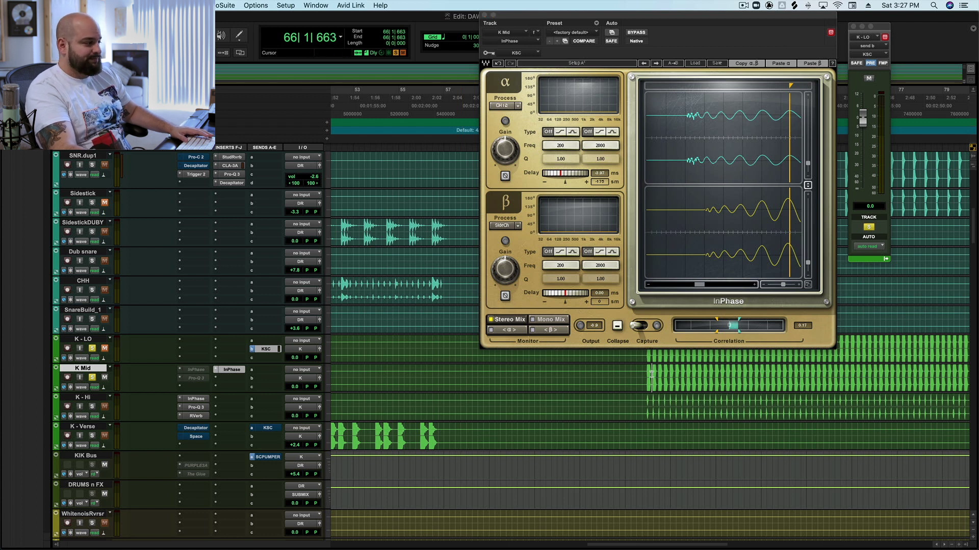
pyautogui.press('space')
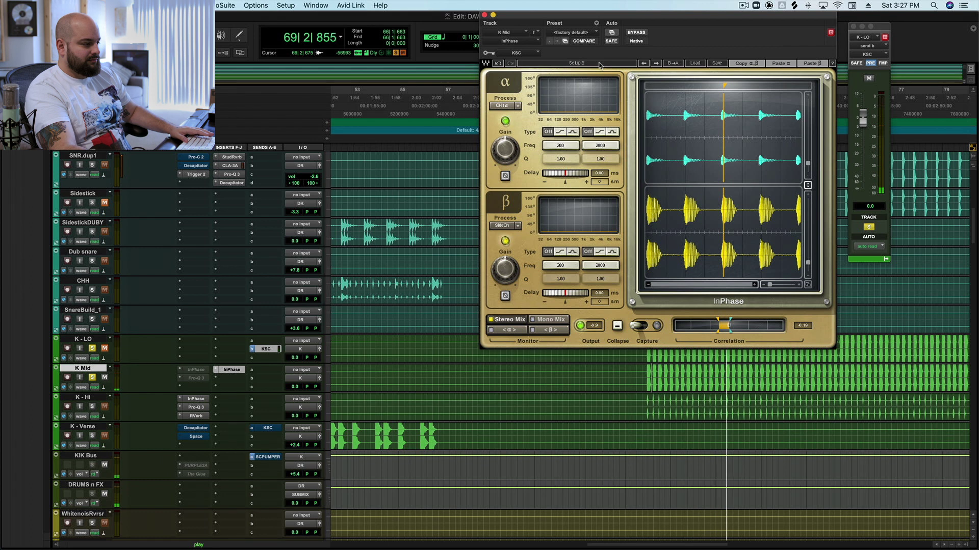
pyautogui.click(599, 64)
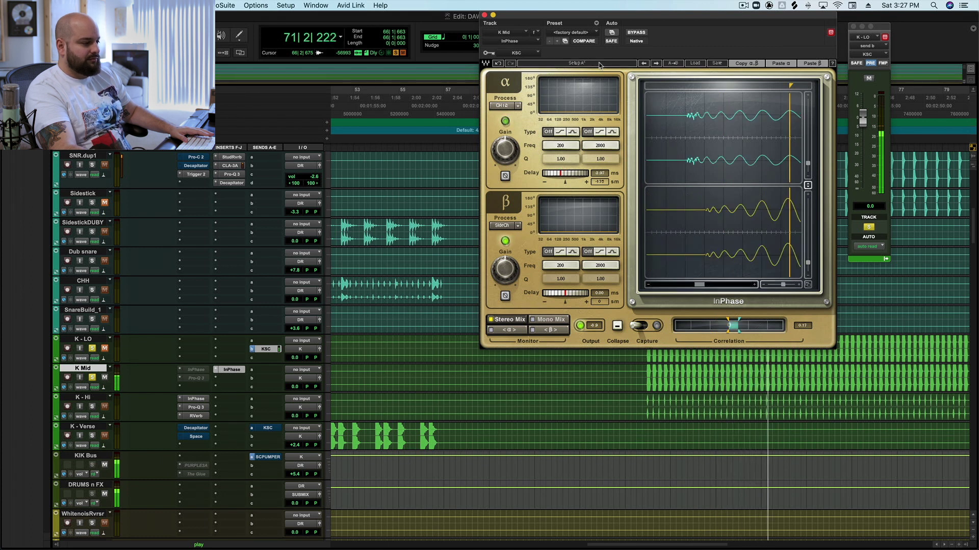
pyautogui.press('space')
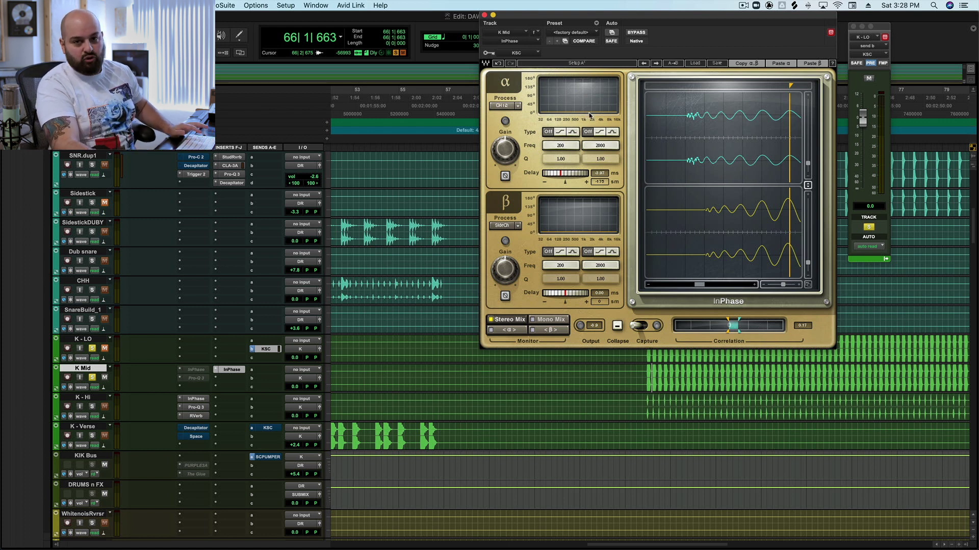
# Step: Recheck the correlation of the delayed α signal with its polarity inverted, and restore normal polarity
pyautogui.click(504, 178)
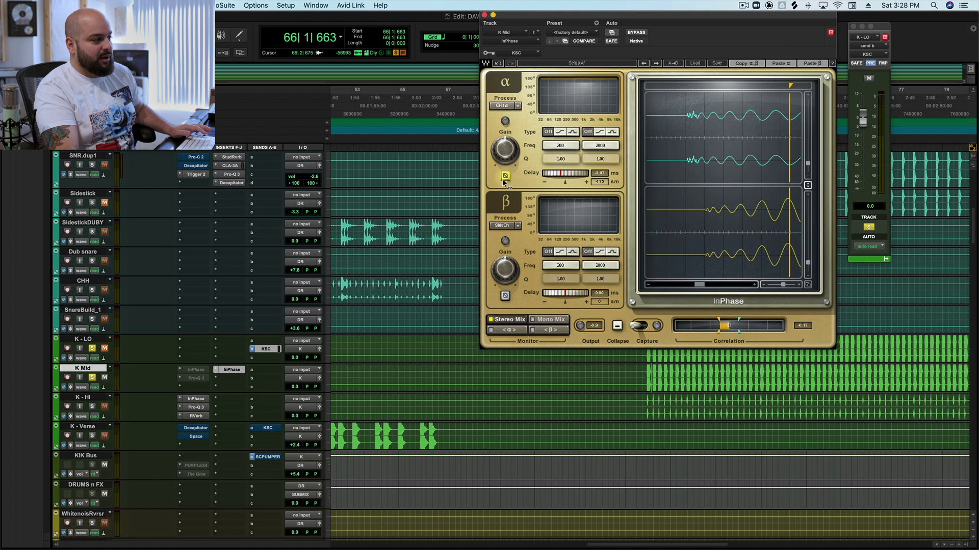
pyautogui.click(505, 177)
# Step: Enable α's first phase-shift filter as a bell with Q 10.00 and a frequency of 35 Hz
pyautogui.click(573, 132)
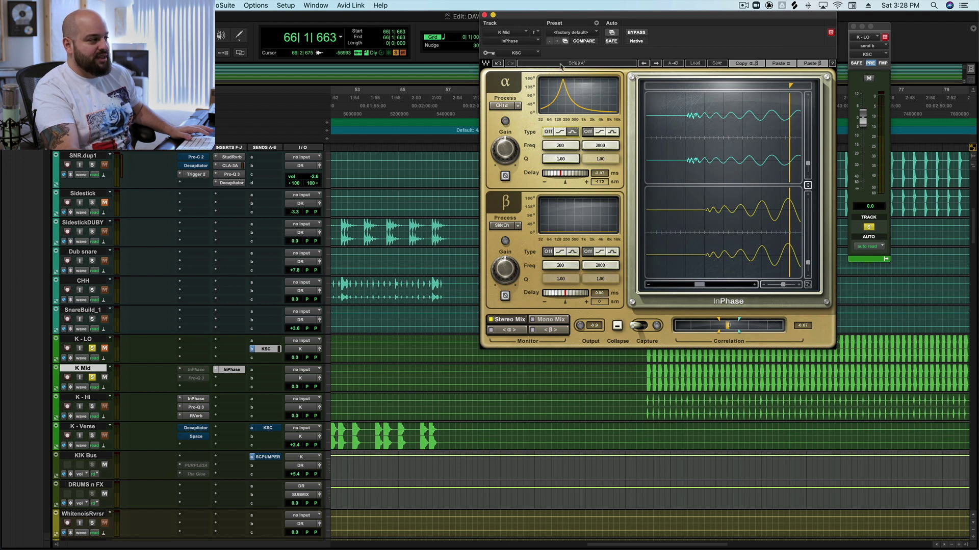
pyautogui.moveTo(559, 164); pyautogui.dragTo(559, 128)
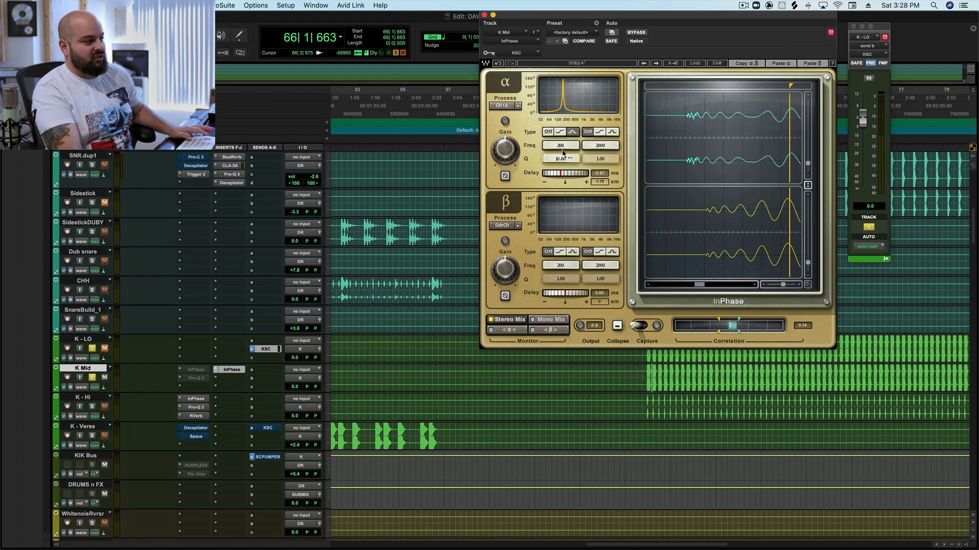
pyautogui.moveTo(561, 145); pyautogui.dragTo(561, 162)
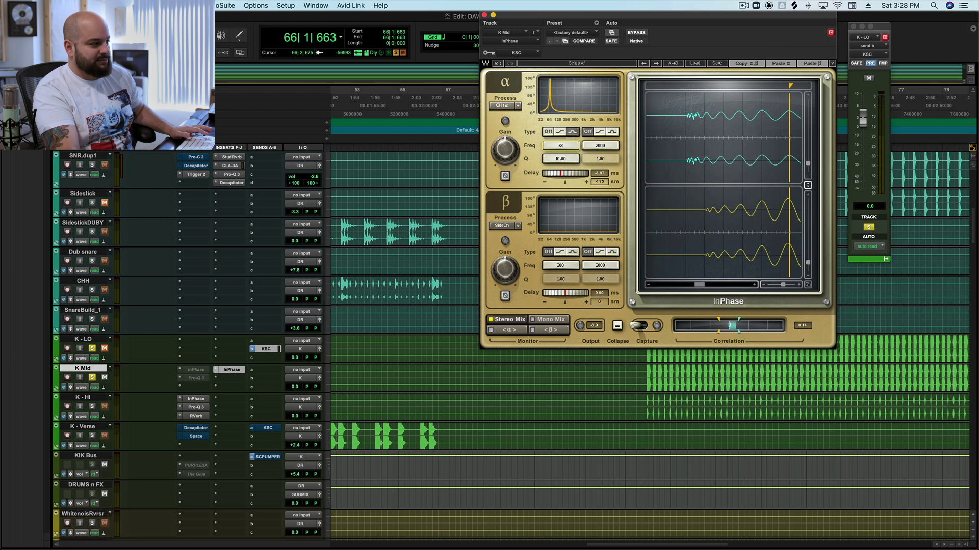
pyautogui.moveTo(560, 162); pyautogui.dragTo(562, 149)
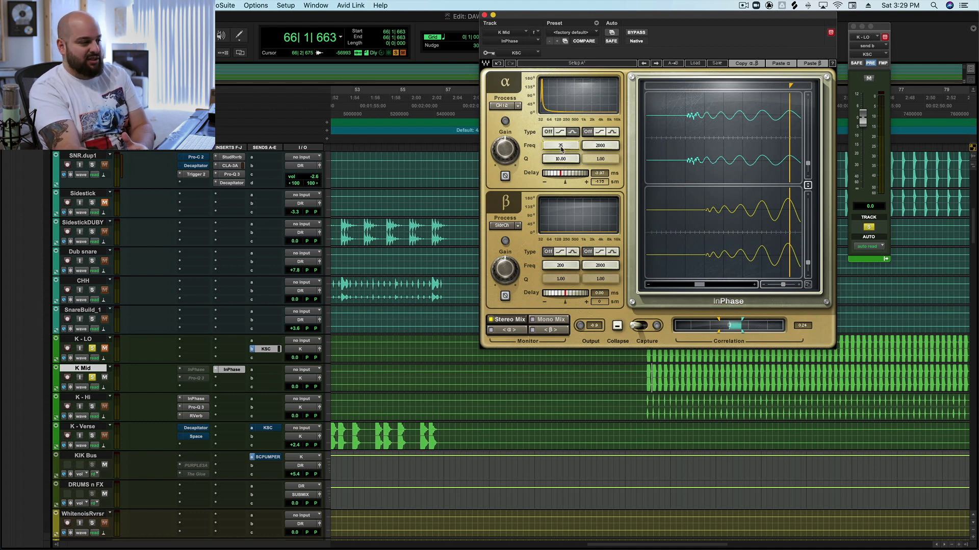
# Step: Compare α's bell phase filter off and on, and refine it to 35 Hz with a Q of 5.23
pyautogui.click(548, 131)
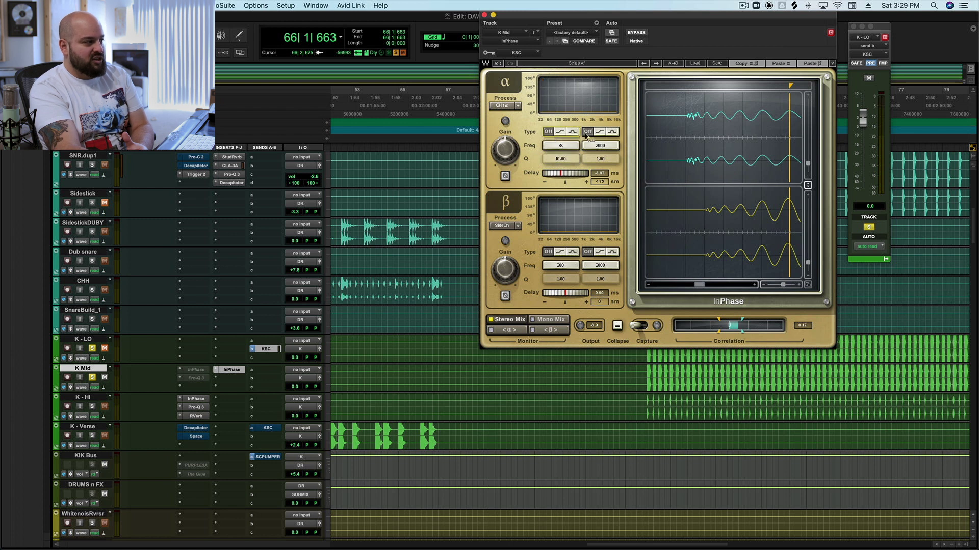
pyautogui.click(572, 131)
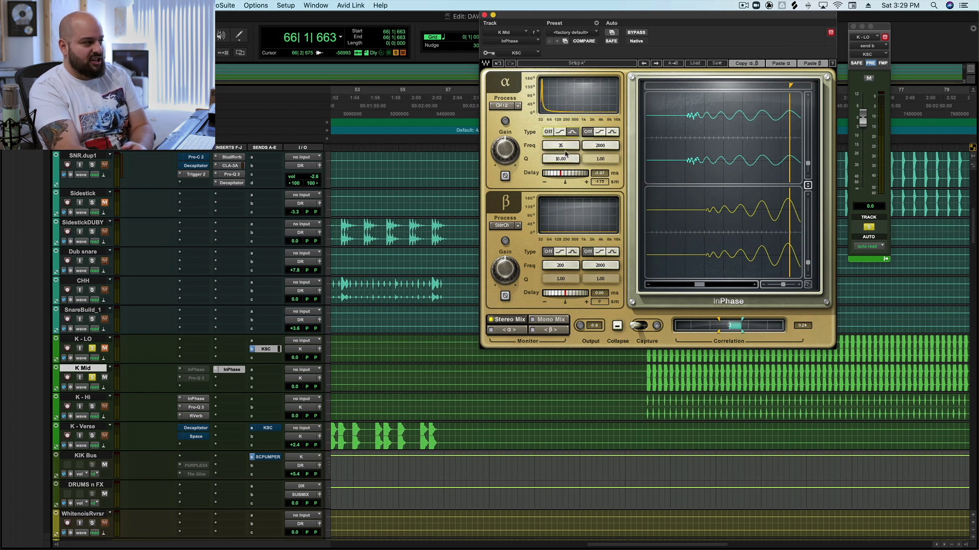
pyautogui.moveTo(564, 148); pyautogui.dragTo(564, 149)
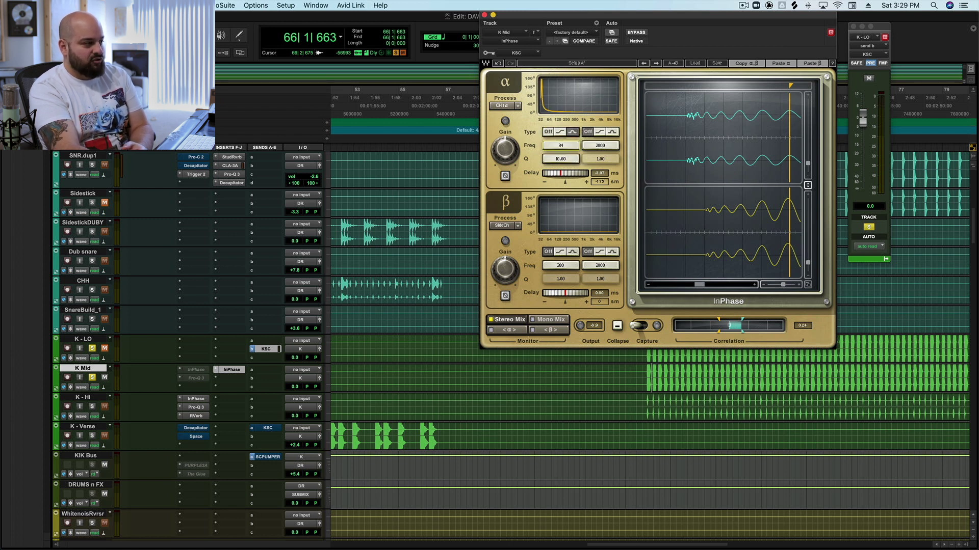
pyautogui.moveTo(563, 149); pyautogui.dragTo(563, 148)
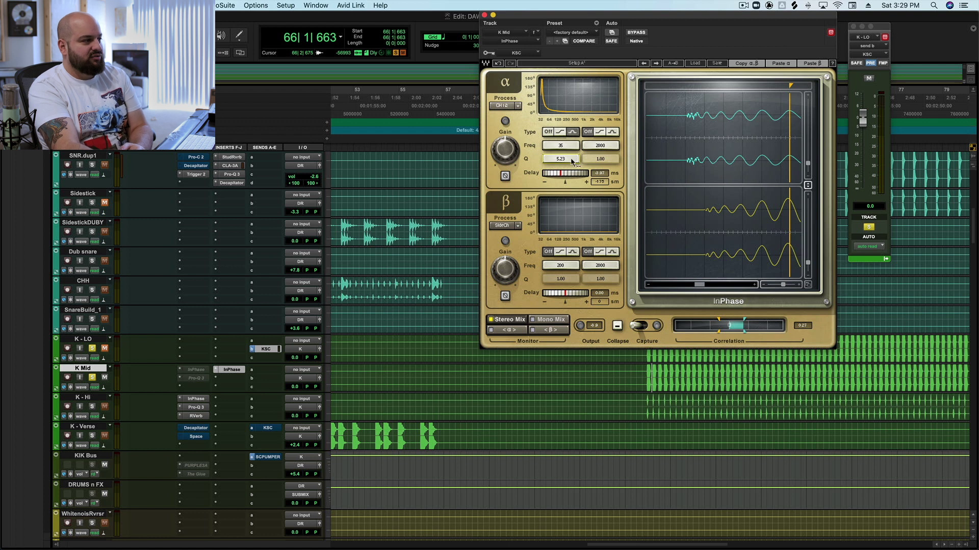
# Step: Compare the correlation with α's bell phase filter off and on, and play the kicks from bar 66 with it enabled
pyautogui.click(547, 132)
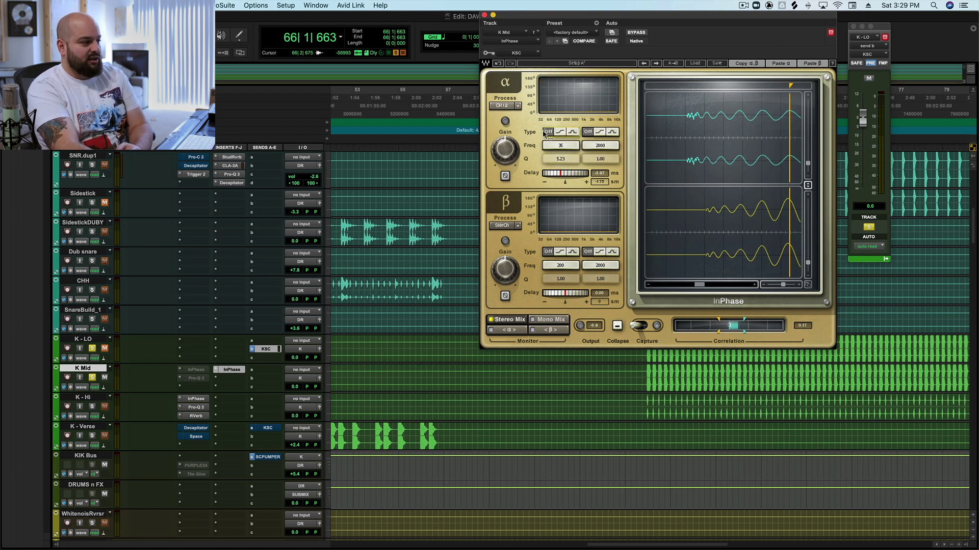
pyautogui.click(572, 133)
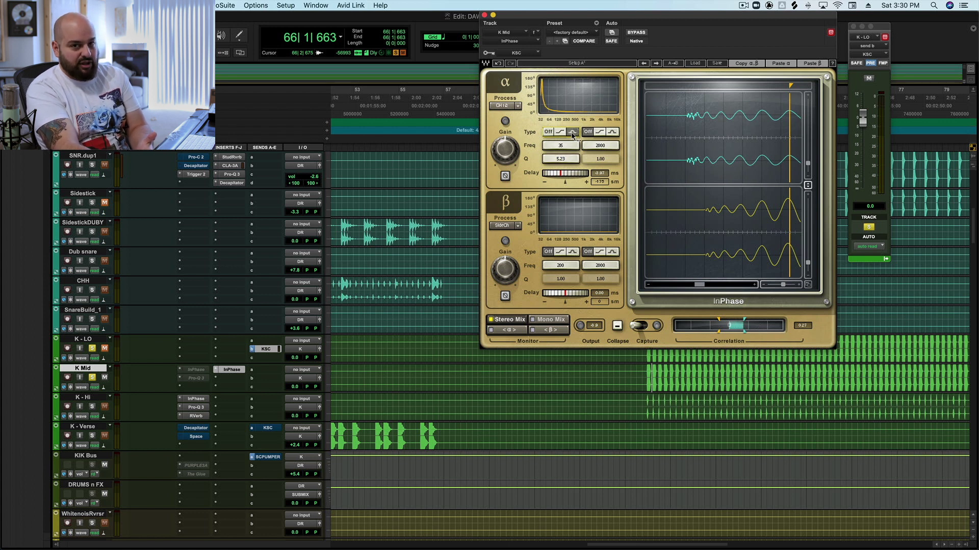
pyautogui.press('space')
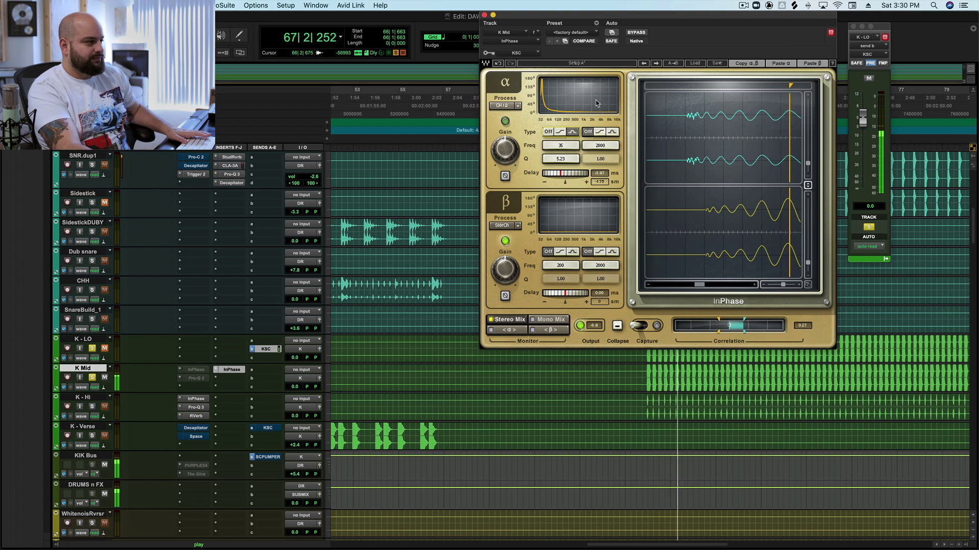
pyautogui.press('space')
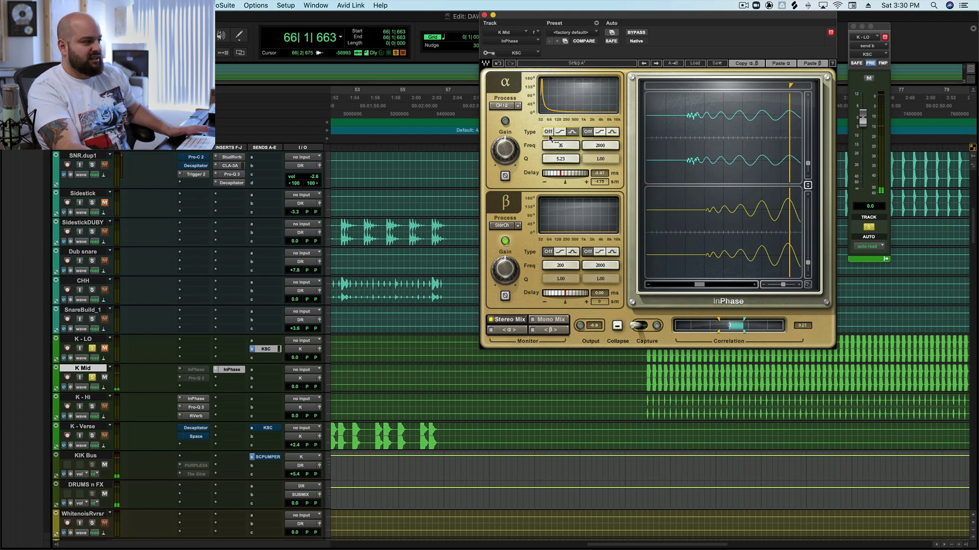
# Step: Audition the kicks from bar 66 twice with α's bell filter bypassed, switching it back on during each playback
pyautogui.click(549, 132)
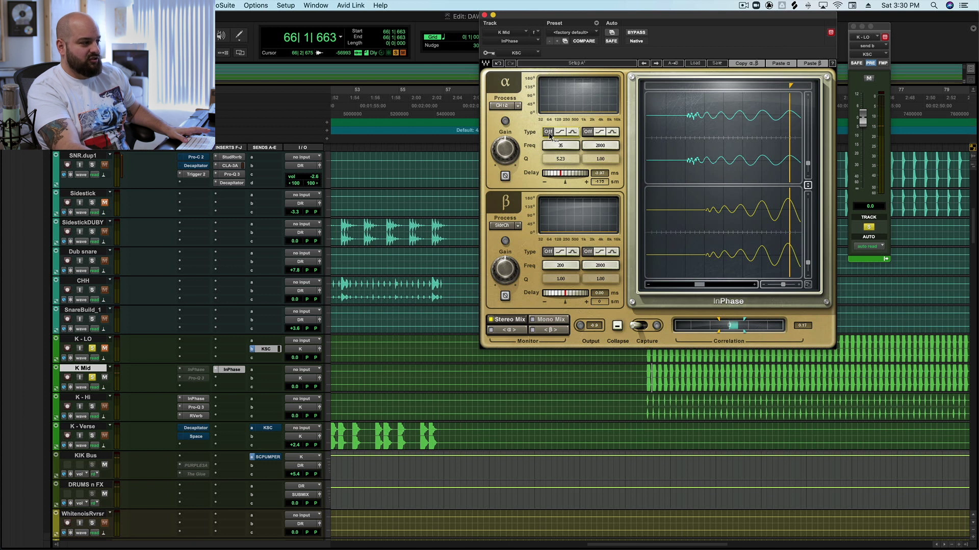
pyautogui.press('space')
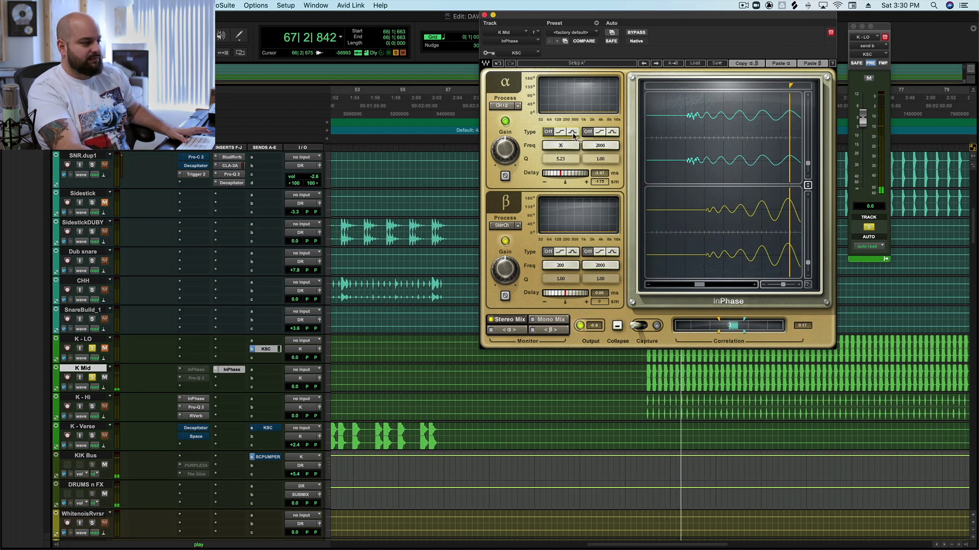
pyautogui.click(573, 134)
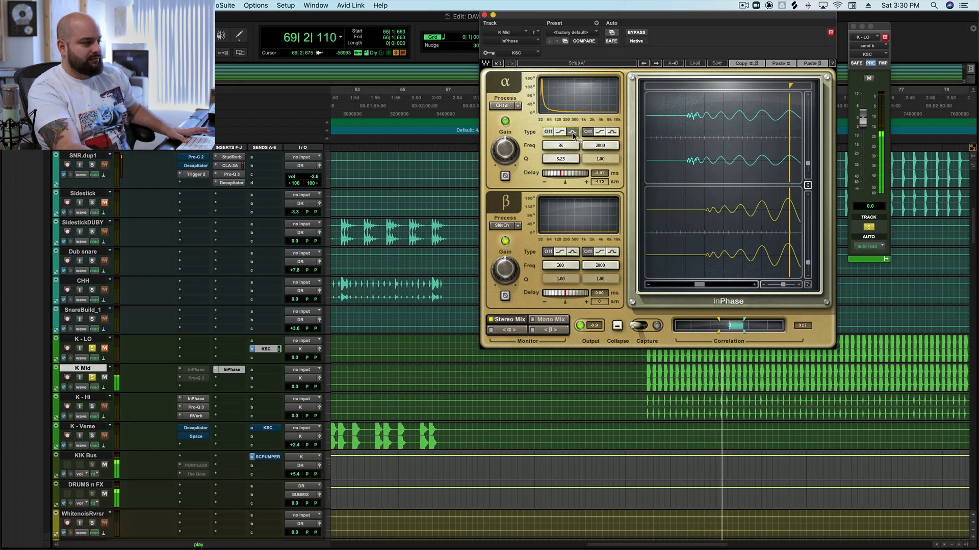
pyautogui.press('space')
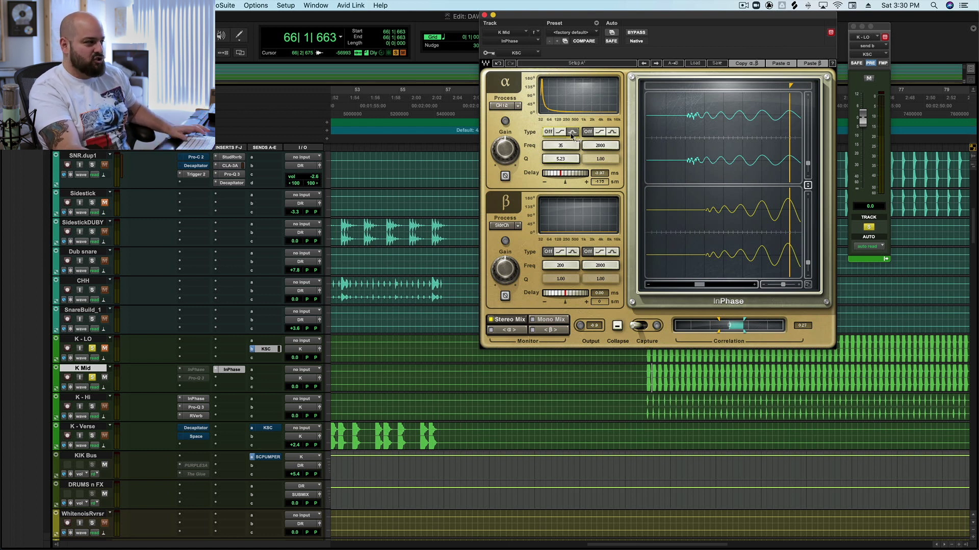
pyautogui.click(573, 133)
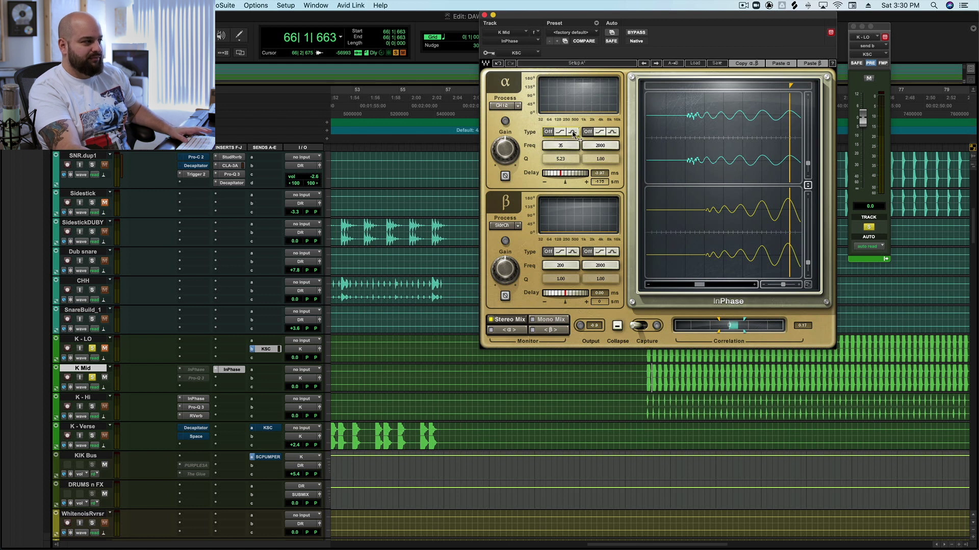
pyautogui.press('space')
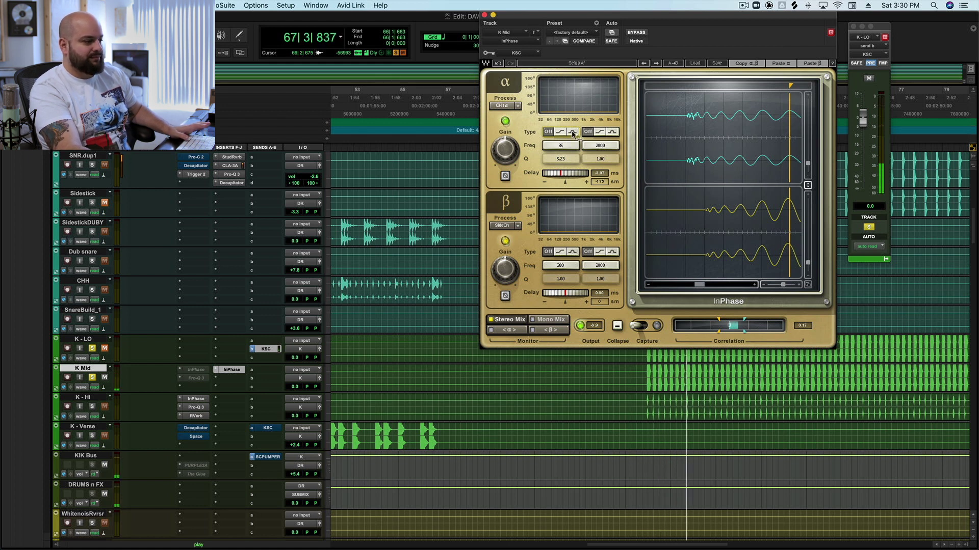
pyautogui.click(573, 133)
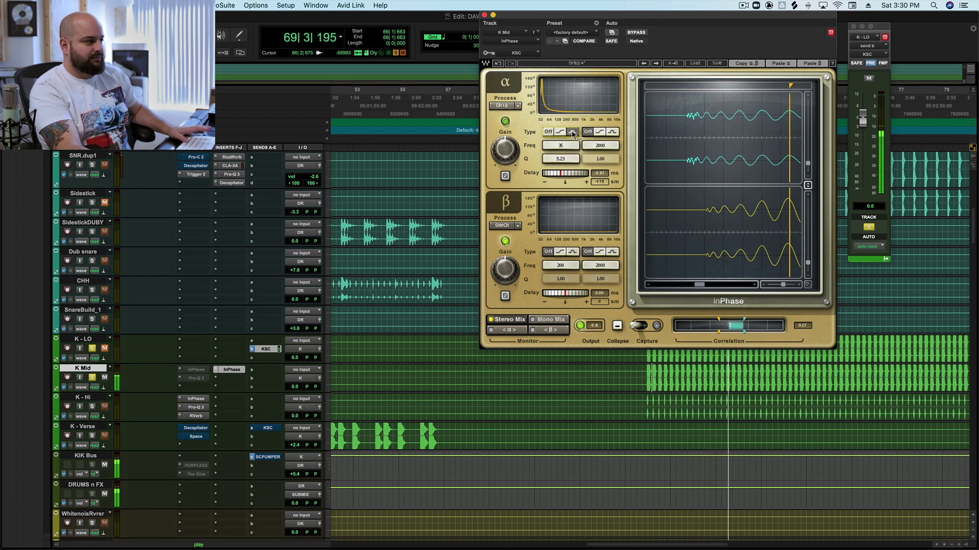
pyautogui.press('space')
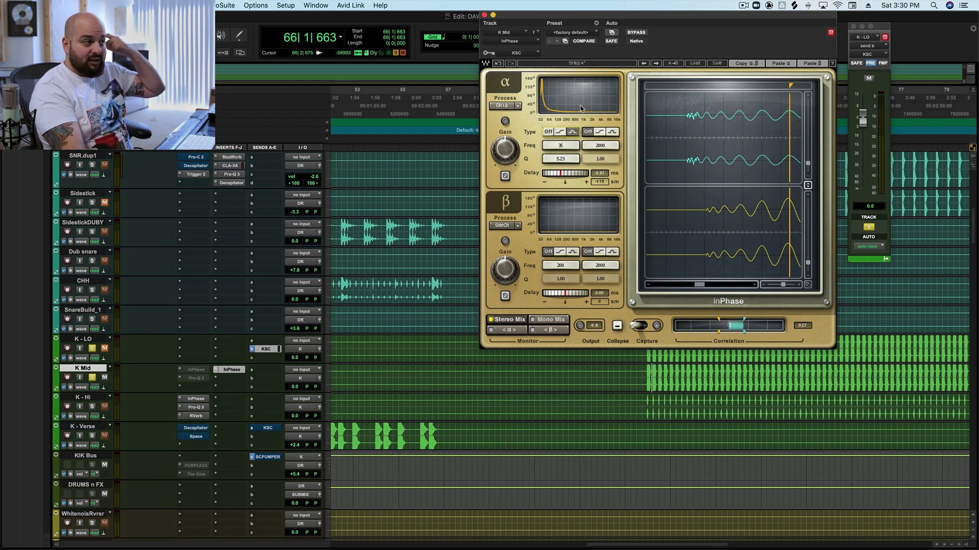
# Step: Switch to Setup B, zoom in on the start of one kick, and delay the α waveform by 0.25 ms
pyautogui.click(630, 63)
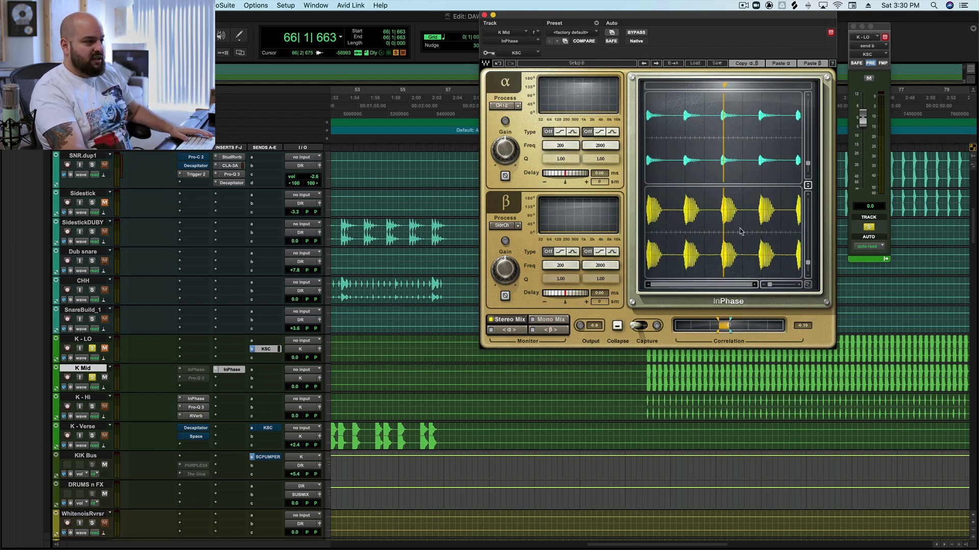
pyautogui.moveTo(774, 288); pyautogui.dragTo(777, 285)
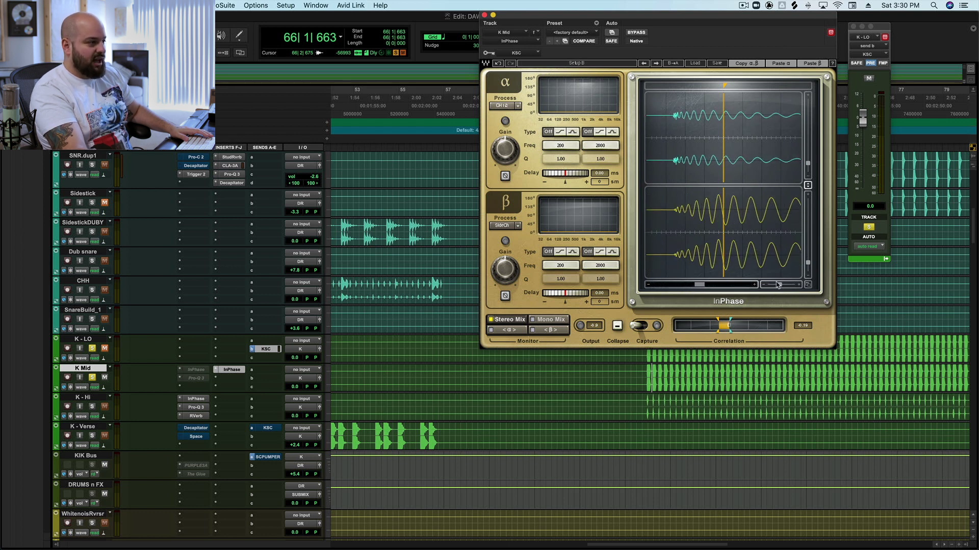
pyautogui.moveTo(724, 85); pyautogui.dragTo(675, 86)
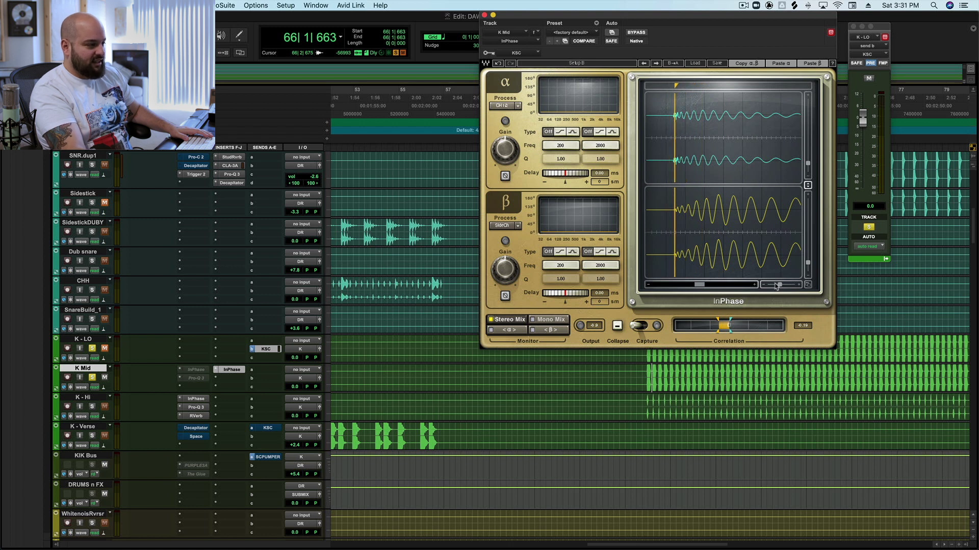
pyautogui.moveTo(776, 285); pyautogui.dragTo(785, 284)
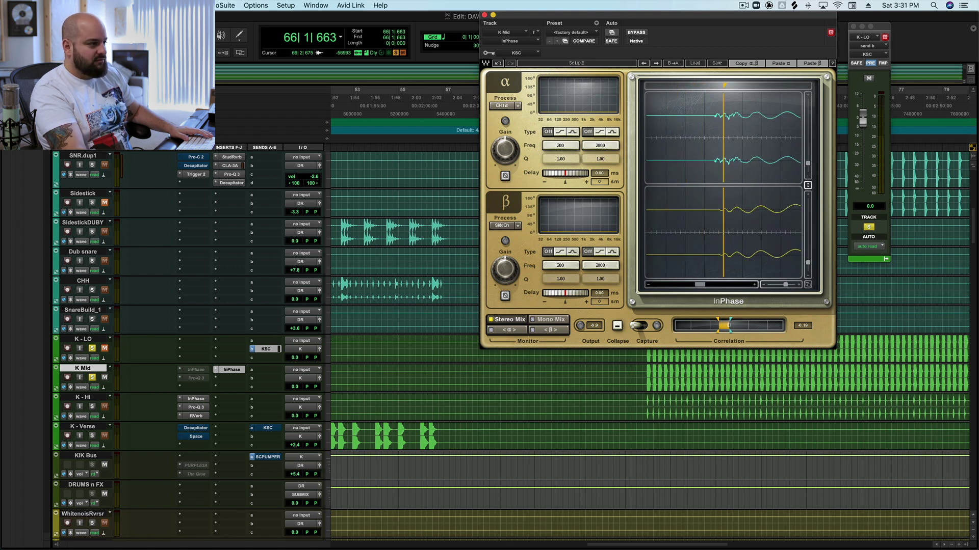
pyautogui.moveTo(714, 89)
pyautogui.mouseDown()
pyautogui.moveTo(678, 91)
pyautogui.moveTo(686, 94)
pyautogui.mouseUp()
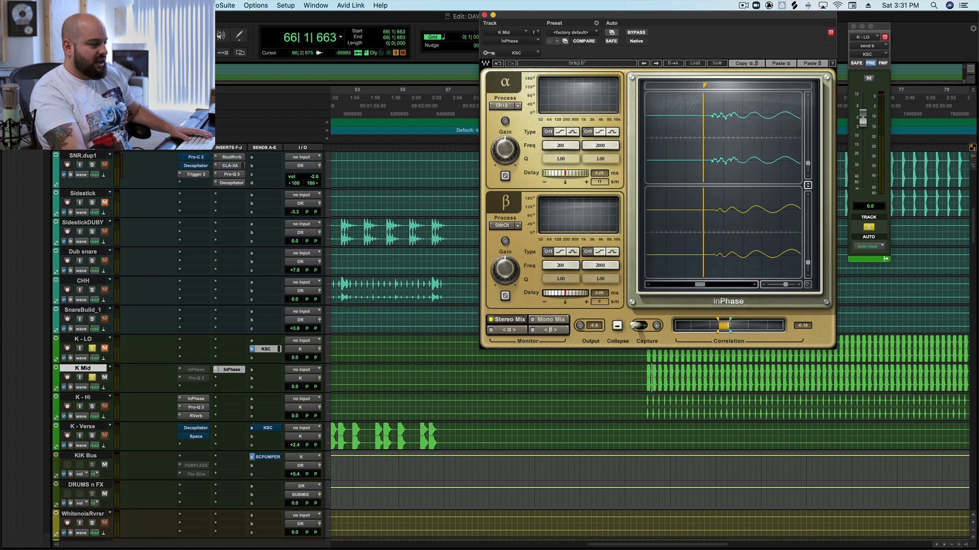
# Step: Enable Setup B's first α phase filter as a bell and tune it to 34 Hz with a Q of 4.16
pyautogui.click(572, 133)
pyautogui.click(560, 158)
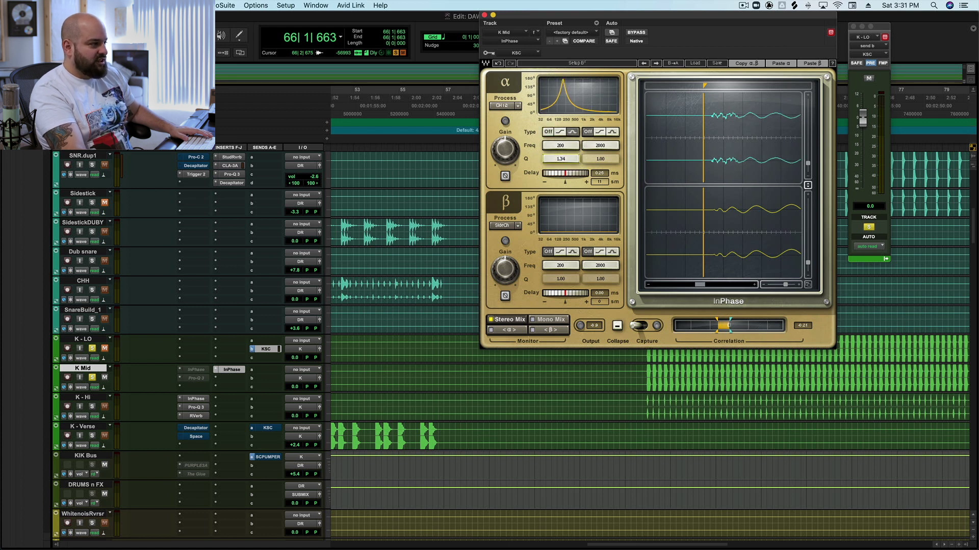
pyautogui.moveTo(560, 158)
pyautogui.mouseDown()
pyautogui.moveTo(560, 135)
pyautogui.moveTo(560, 147)
pyautogui.mouseUp()
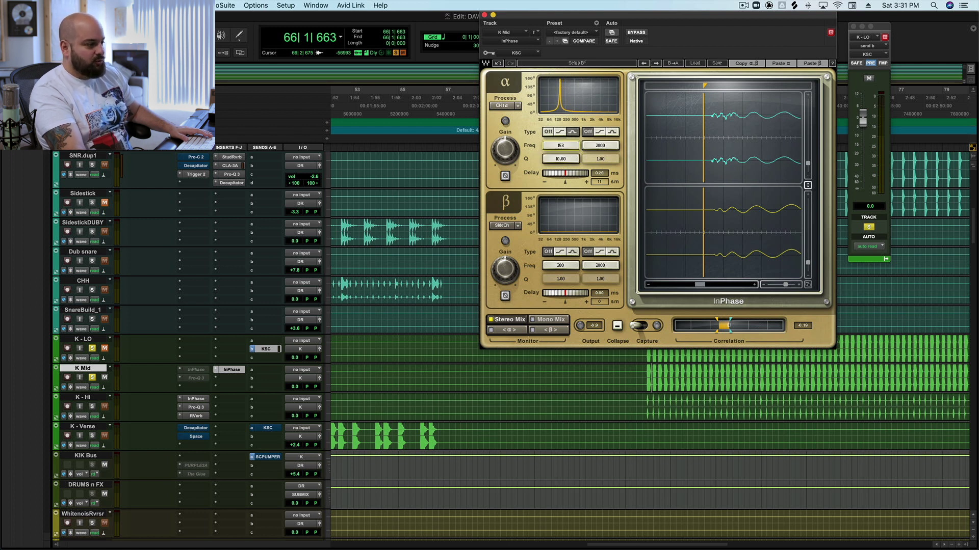
pyautogui.moveTo(562, 160); pyautogui.dragTo(563, 171)
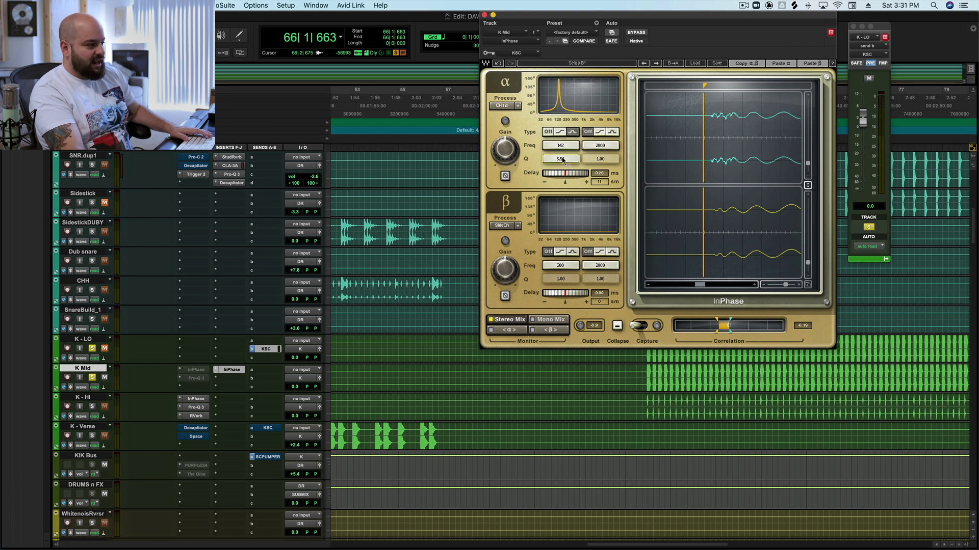
pyautogui.moveTo(565, 148); pyautogui.dragTo(566, 156)
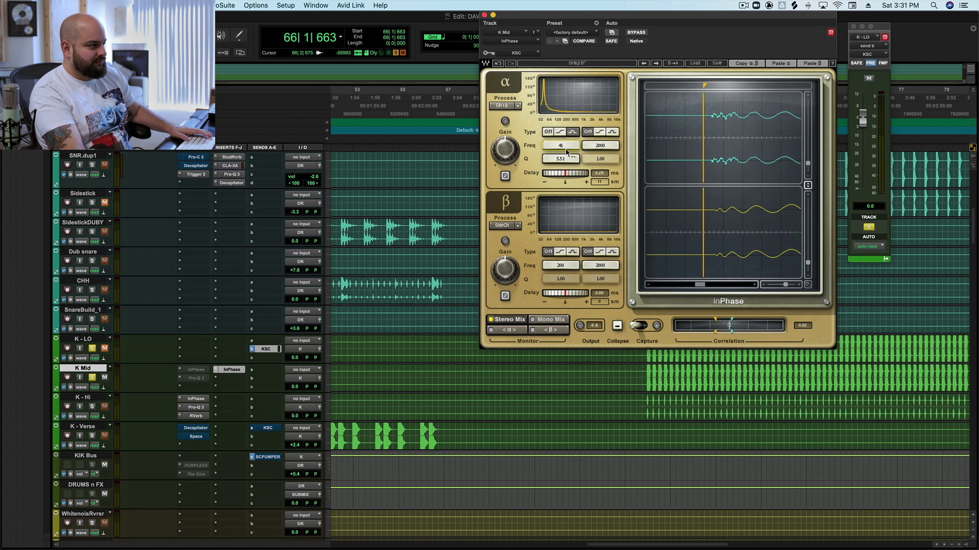
pyautogui.moveTo(567, 166); pyautogui.dragTo(568, 152)
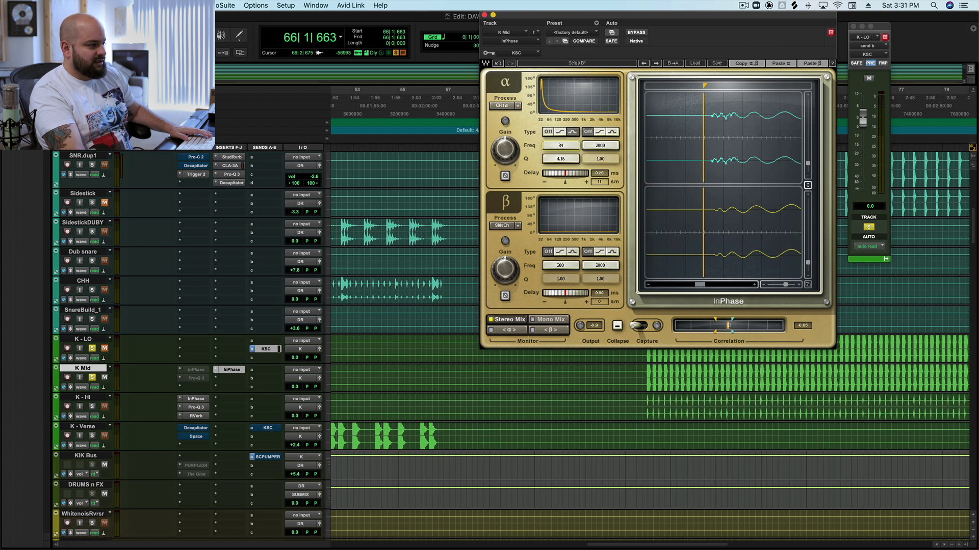
# Step: Change α's first phase filter to a shelf at 20 Hz and audition the kicks from bar 66
pyautogui.click(560, 133)
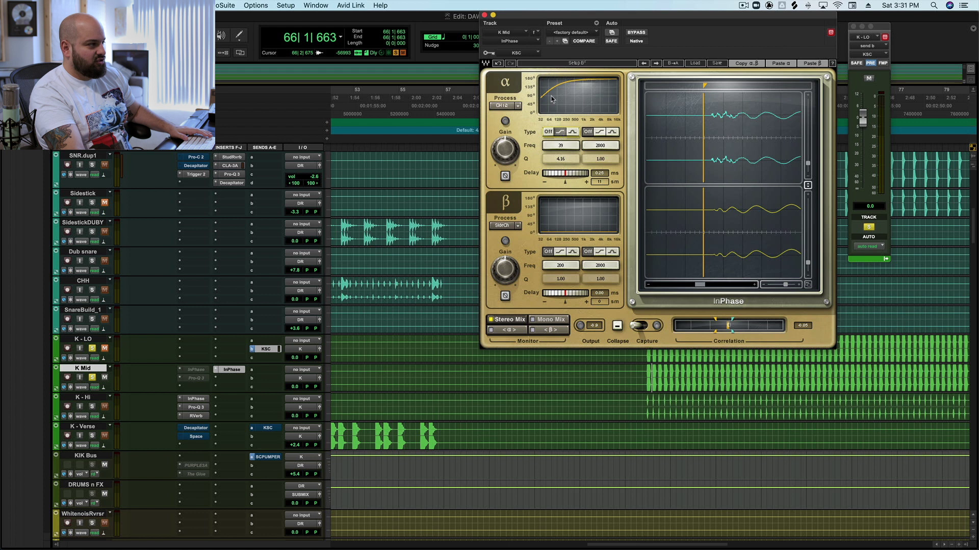
pyautogui.moveTo(567, 147); pyautogui.dragTo(568, 151)
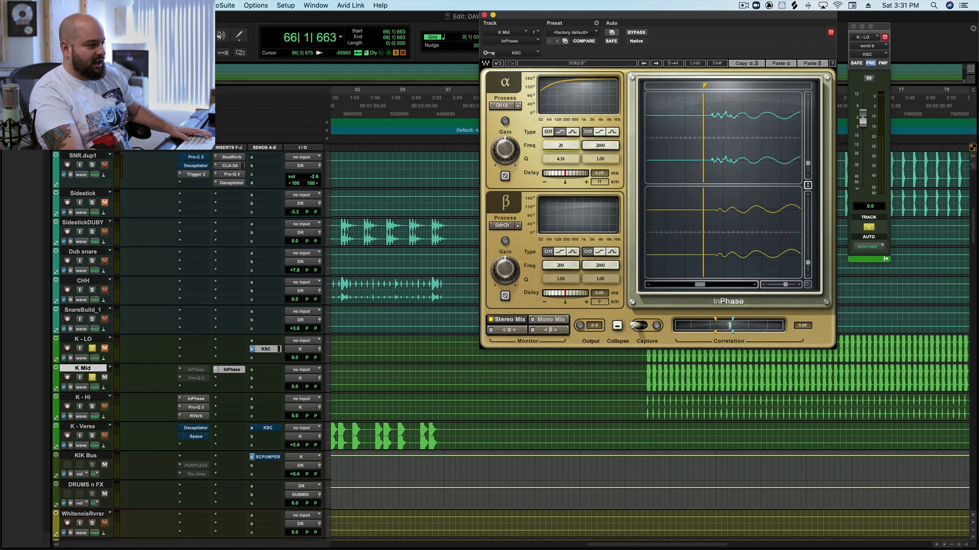
pyautogui.moveTo(560, 145); pyautogui.dragTo(560, 160)
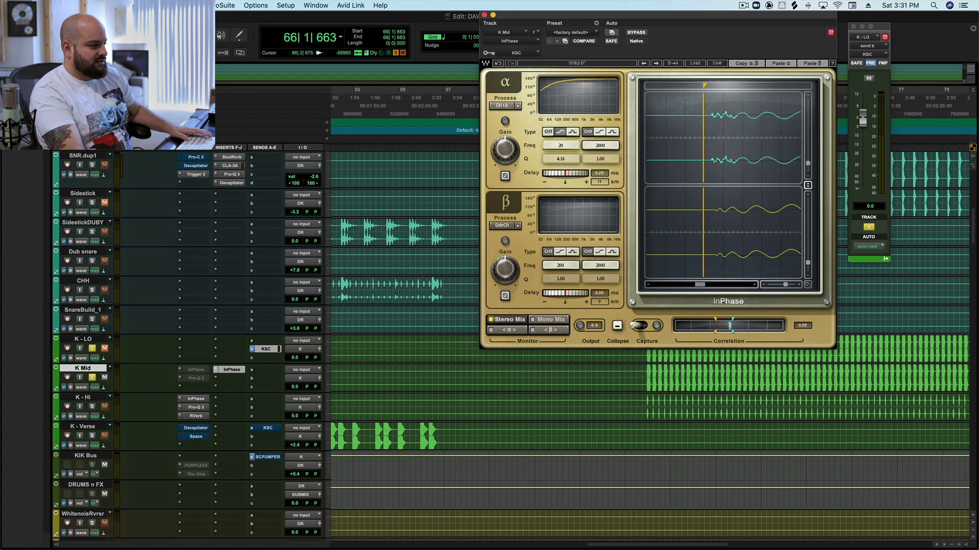
pyautogui.press('space')
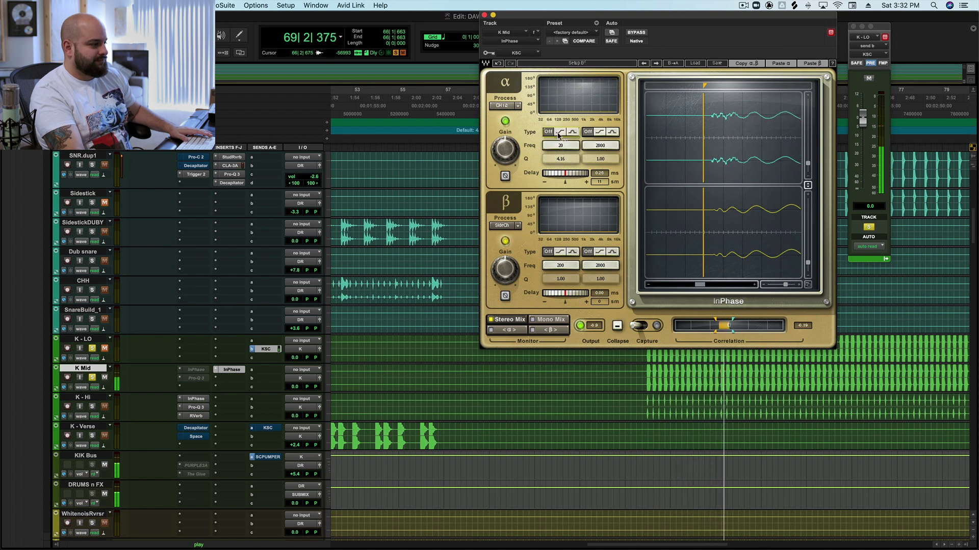
pyautogui.press('space')
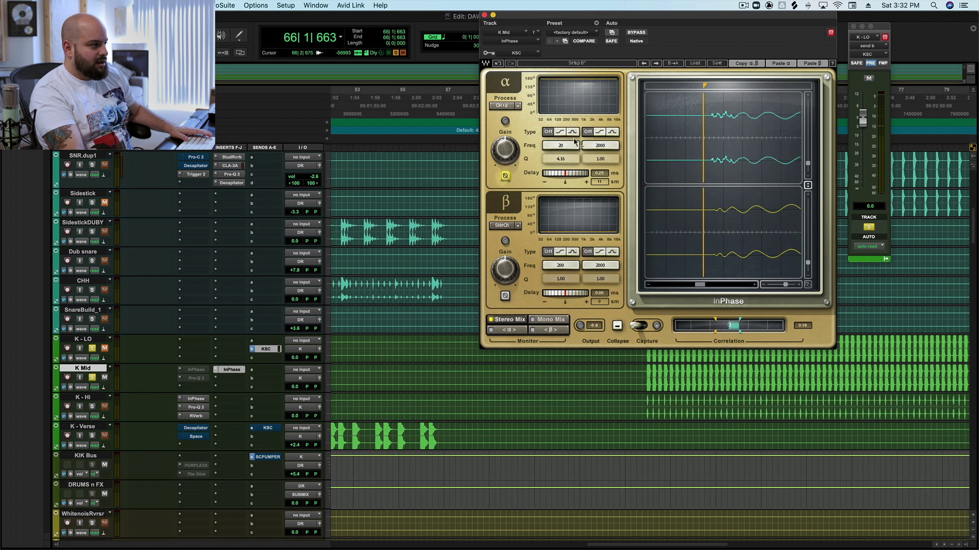
# Step: Try the shelf phase filter on the polarity-inverted α signal, raising its frequency to 310 Hz
pyautogui.click(570, 134)
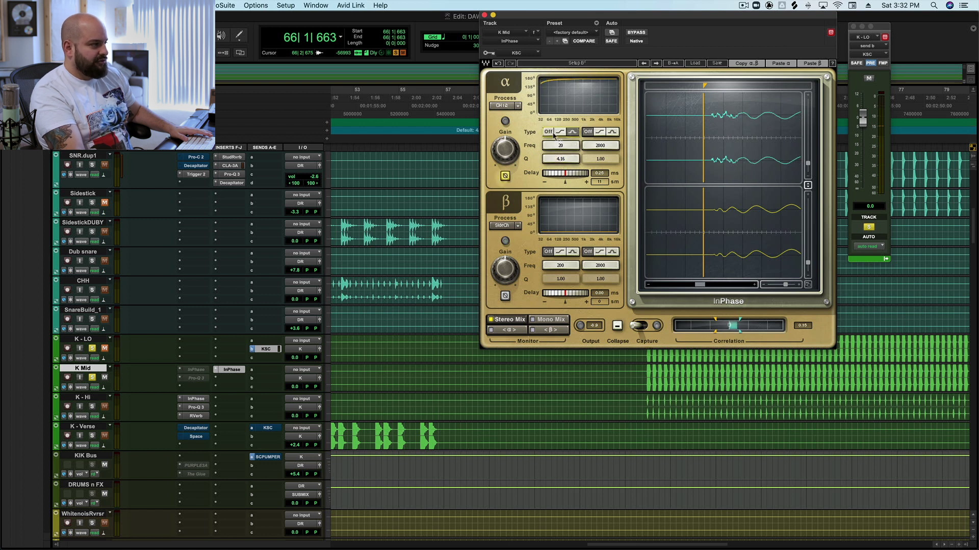
pyautogui.click(560, 133)
pyautogui.scroll(5, 557, 151)
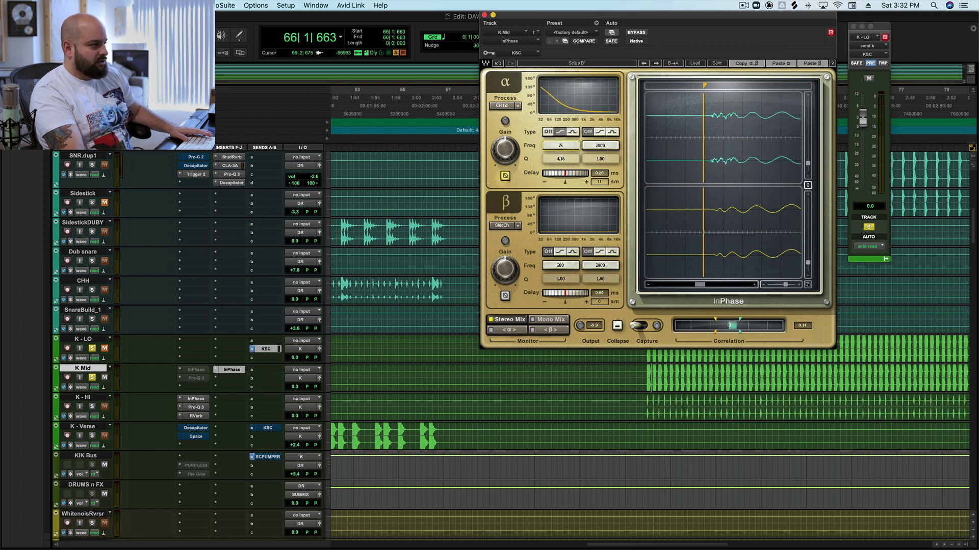
pyautogui.moveTo(563, 148); pyautogui.dragTo(563, 133)
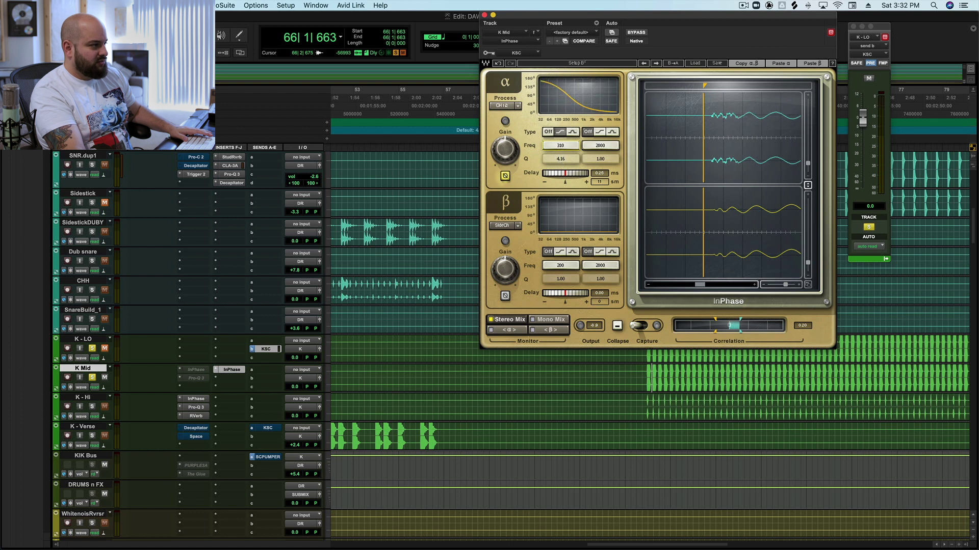
# Step: Switch α's first phase filter to a bell and tune it to 142 Hz with a Q of 6.87 while playing the kicks
pyautogui.click(572, 132)
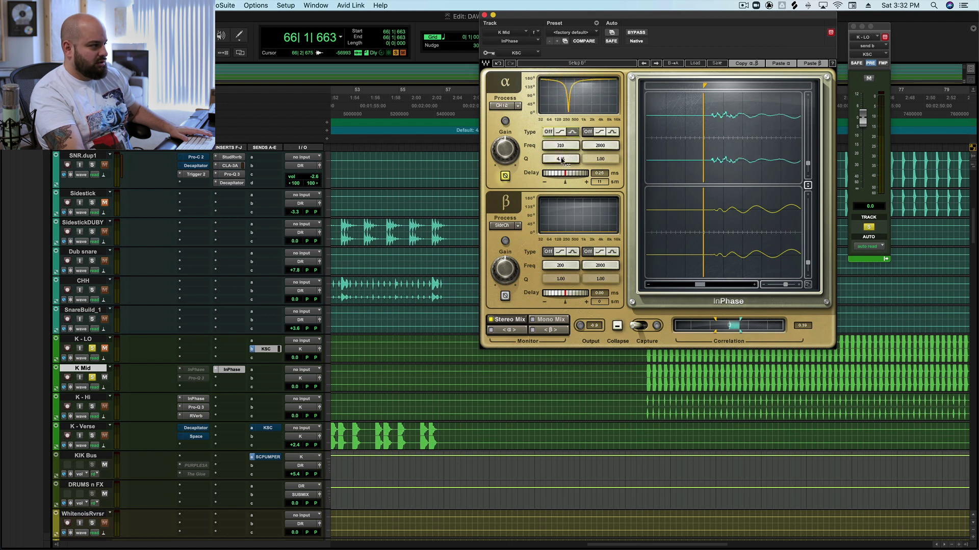
pyautogui.scroll(-3, 562, 160)
pyautogui.scroll(-4, 567, 149)
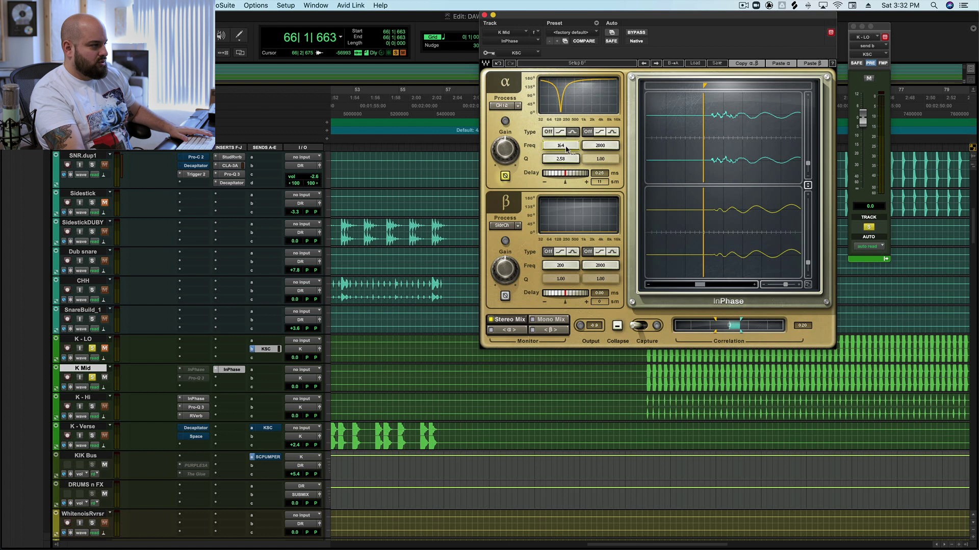
pyautogui.scroll(1, 563, 160)
pyautogui.press('space')
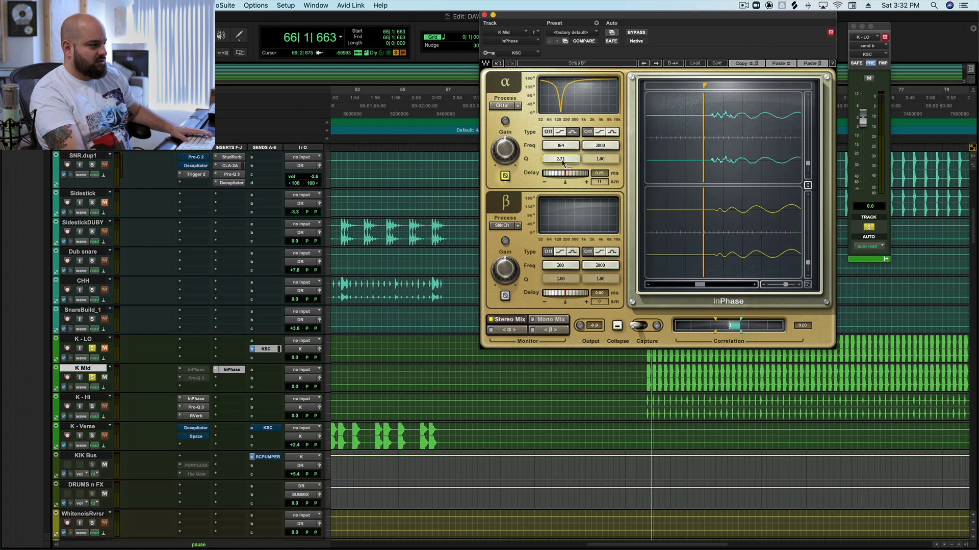
pyautogui.scroll(1, 562, 160)
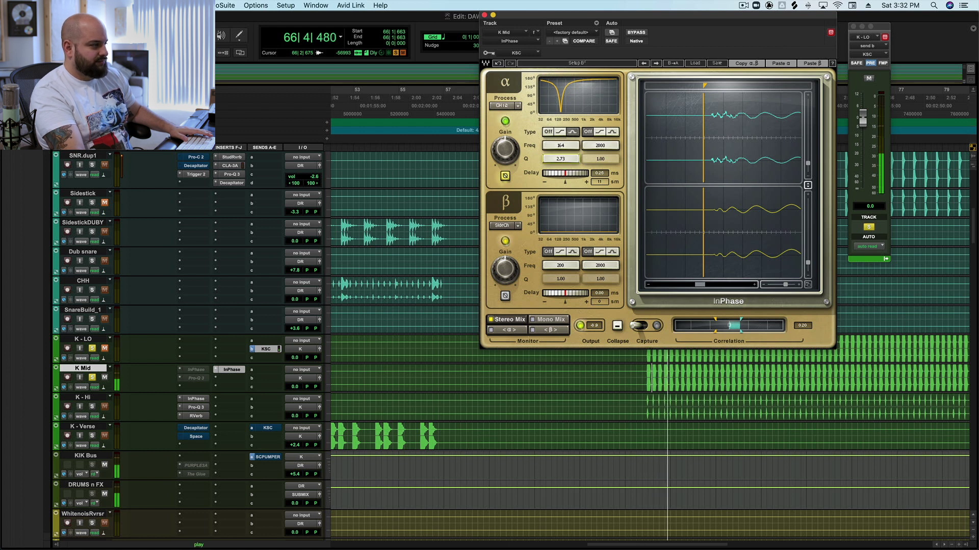
pyautogui.moveTo(560, 158)
pyautogui.mouseDown()
pyautogui.moveTo(561, 134)
pyautogui.moveTo(564, 159)
pyautogui.mouseUp()
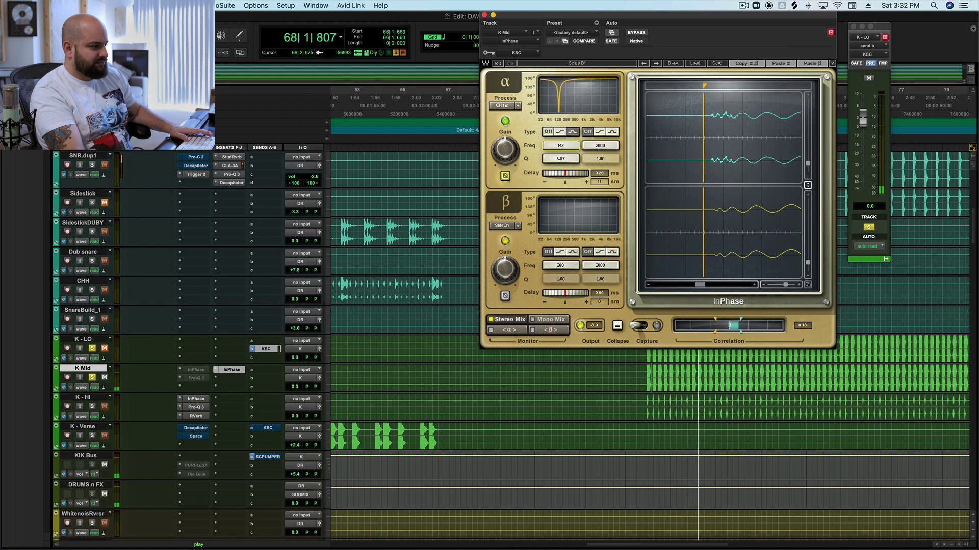
# Step: Switch α's first phase filter off and back to a bell, and raise its Q to 10.00
pyautogui.click(550, 132)
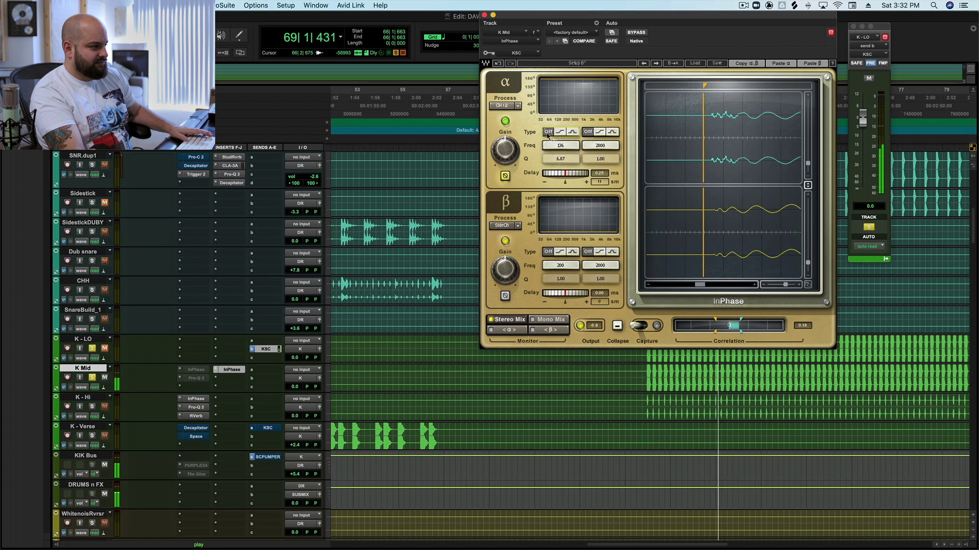
pyautogui.click(572, 132)
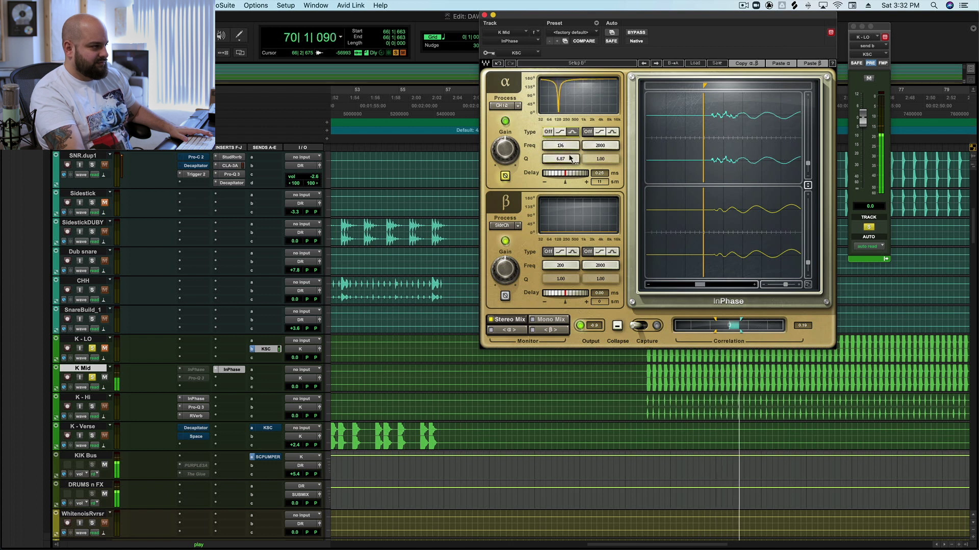
pyautogui.moveTo(562, 157)
pyautogui.mouseDown()
pyautogui.moveTo(563, 150)
pyautogui.moveTo(561, 160)
pyautogui.mouseUp()
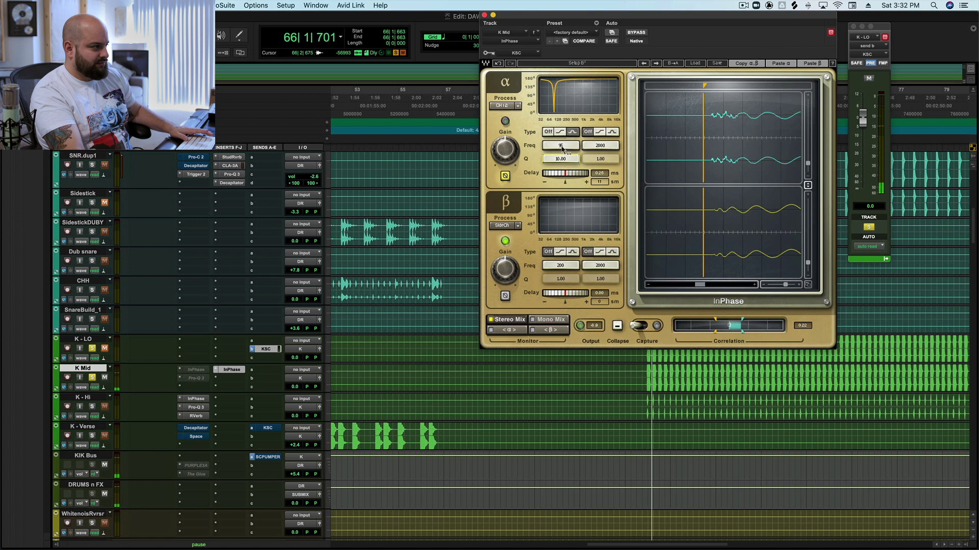
# Step: Sweep α's bell phase filter down to 63 Hz while playing the kicks from bar 66
pyautogui.press('Down')
pyautogui.press('Down')
pyautogui.press('Down')
pyautogui.press('Down')
pyautogui.press('Down')
pyautogui.press('Down')
pyautogui.press('Down')
pyautogui.press('Down')
pyautogui.press('Down')
pyautogui.press('Down')
pyautogui.press('Down')
pyautogui.press('Down')
pyautogui.press('Down')
pyautogui.press('Down')
pyautogui.press('Down')
pyautogui.press('Down')
pyautogui.press('Down')
pyautogui.press('Down')
pyautogui.press('Down')
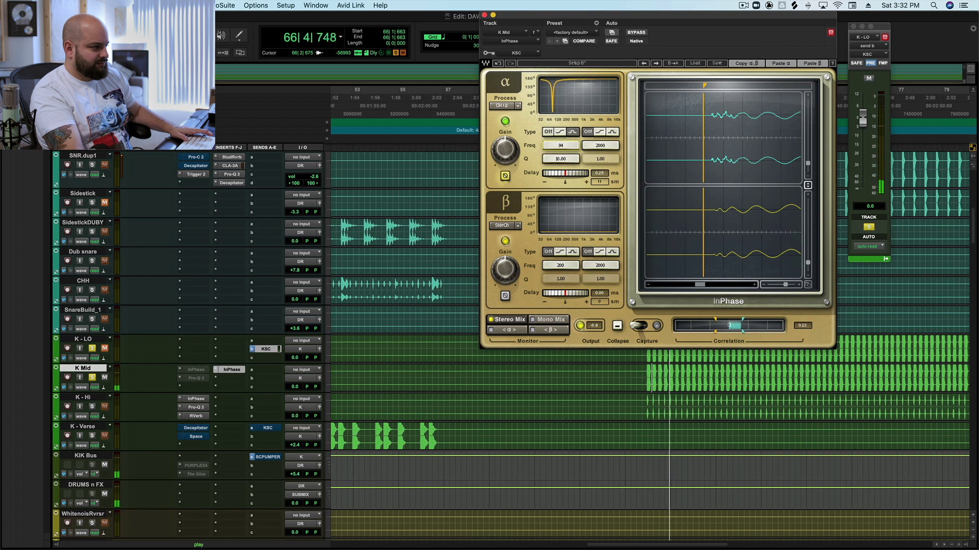
pyautogui.press('Down')
pyautogui.press('Down')
pyautogui.press('Down')
pyautogui.press('Down')
pyautogui.press('Down')
pyautogui.press('Down')
pyautogui.press('Down')
pyautogui.press('Down')
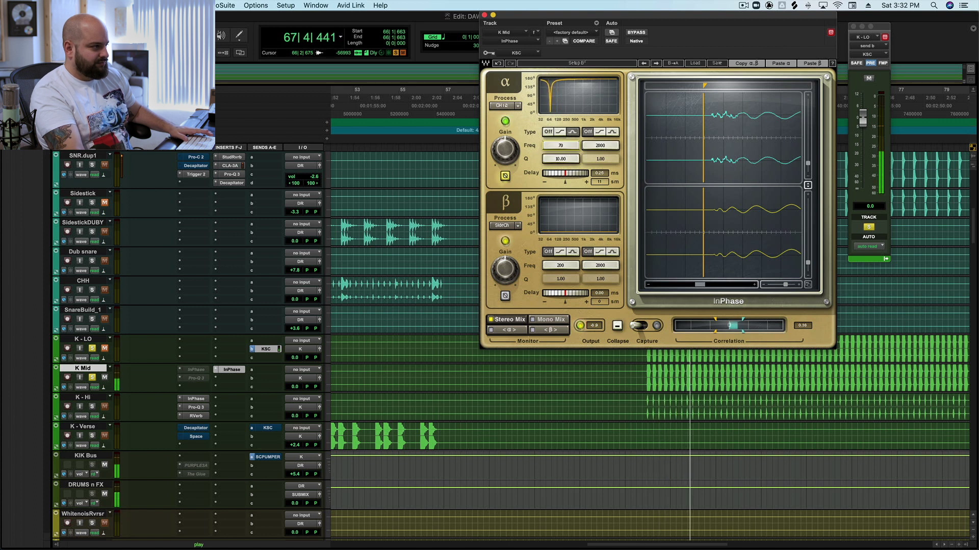
pyautogui.press('Down')
pyautogui.press('Down')
pyautogui.press('Down')
pyautogui.press('Down')
pyautogui.press('Down')
pyautogui.press('Down')
pyautogui.press('Down')
pyautogui.press('Down')
pyautogui.press('Down')
pyautogui.press('Down')
pyautogui.press('Down')
pyautogui.press('Down')
pyautogui.press('Down')
pyautogui.press('Down')
pyautogui.press('Down')
pyautogui.press('Down')
pyautogui.press('Down')
pyautogui.press('Down')
pyautogui.press('Down')
pyautogui.press('Down')
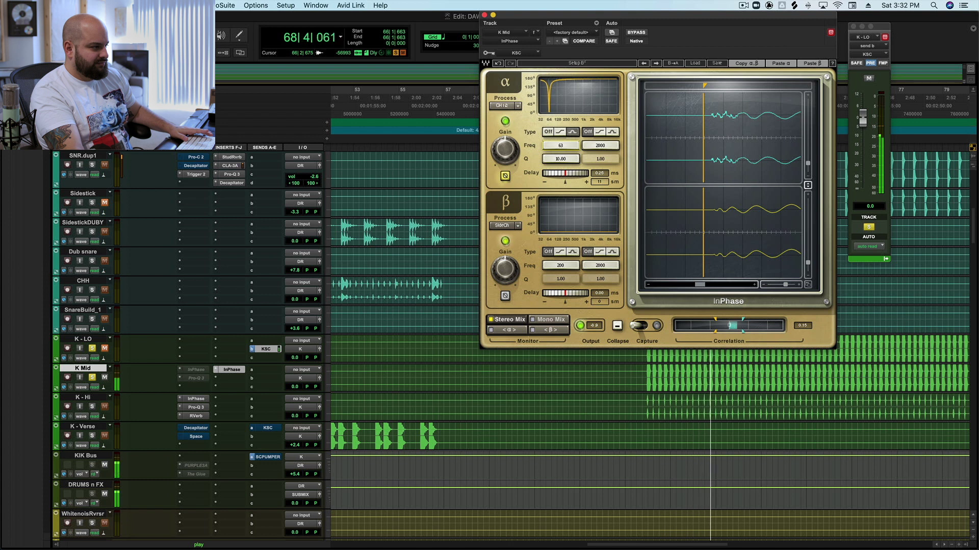
# Step: Sweep α's bell phase filter back up to 105 Hz during playback, and stop the playback
pyautogui.press('Up')
pyautogui.press('Up')
pyautogui.press('Up')
pyautogui.press('Up')
pyautogui.press('Up')
pyautogui.press('Up')
pyautogui.press('Up')
pyautogui.press('Up')
pyautogui.press('Up')
pyautogui.press('Up')
pyautogui.press('Up')
pyautogui.press('Up')
pyautogui.press('Up')
pyautogui.press('Up')
pyautogui.press('Up')
pyautogui.press('Up')
pyautogui.press('Up')
pyautogui.press('Up')
pyautogui.press('Up')
pyautogui.press('Up')
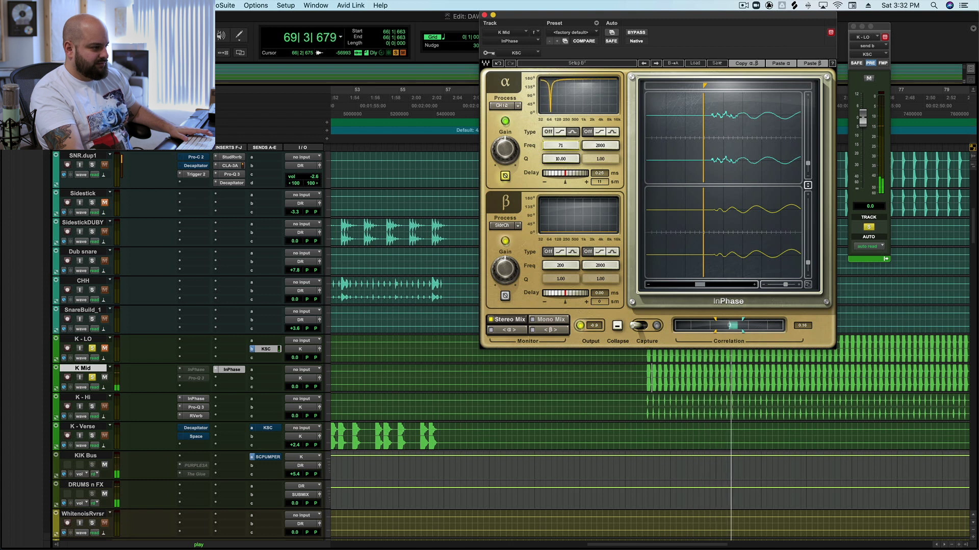
pyautogui.press('Up')
pyautogui.press('Up')
pyautogui.press('Up')
pyautogui.press('Up')
pyautogui.press('Up')
pyautogui.press('Up')
pyautogui.press('Up')
pyautogui.press('Up')
pyautogui.press('Up')
pyautogui.press('Up')
pyautogui.press('Up')
pyautogui.press('Up')
pyautogui.press('Up')
pyautogui.press('Up')
pyautogui.press('Up')
pyautogui.press('Up')
pyautogui.press('Up')
pyautogui.press('Up')
pyautogui.press('Up')
pyautogui.press('Up')
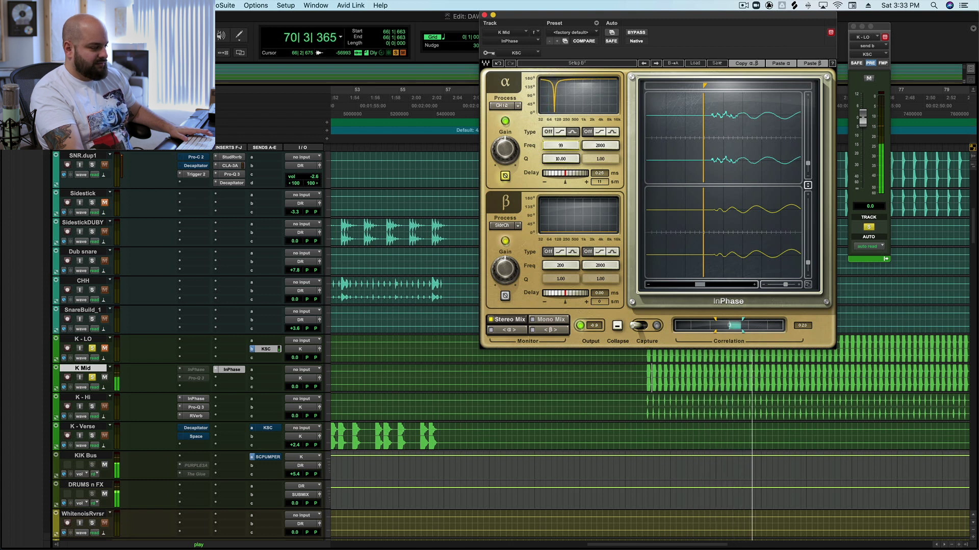
pyautogui.press('space')
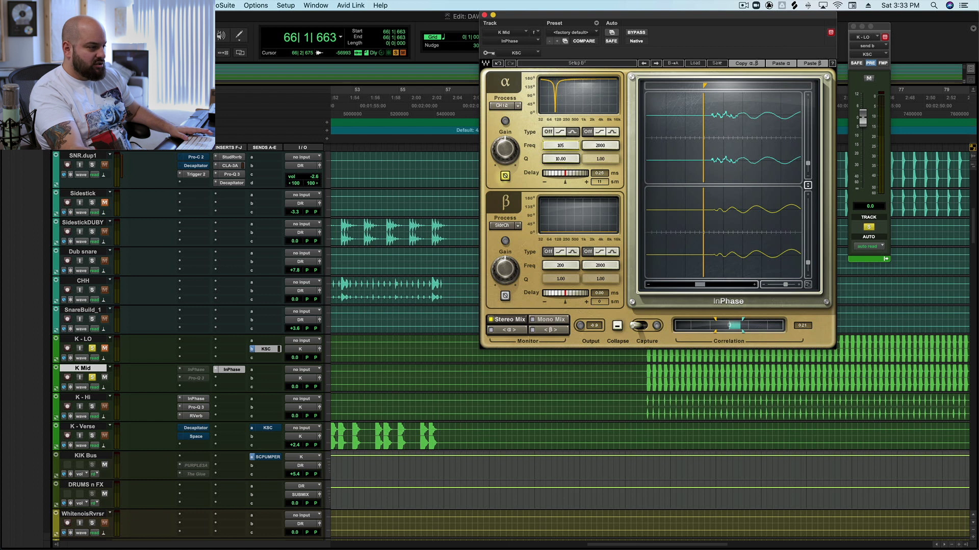
# Step: Fine-tune the frequency of α's bell phase filter to 94 Hz
pyautogui.press('Down')
pyautogui.press('Down')
pyautogui.press('Down')
pyautogui.press('Down')
pyautogui.press('Down')
pyautogui.press('Down')
pyautogui.press('Down')
pyautogui.press('Down')
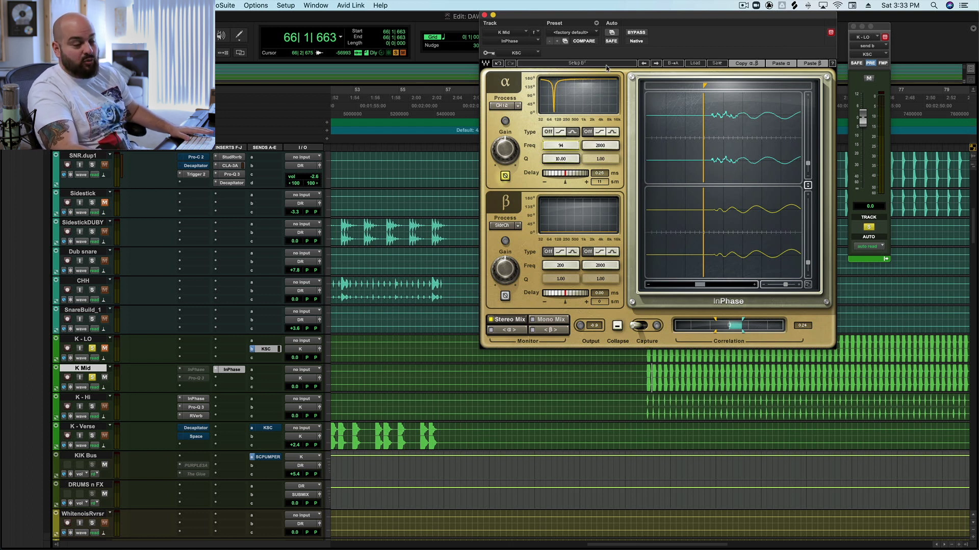
# Step: Audition the kicks with Setup A and Setup B in turn, and return InPhase to Setup A
pyautogui.click(606, 64)
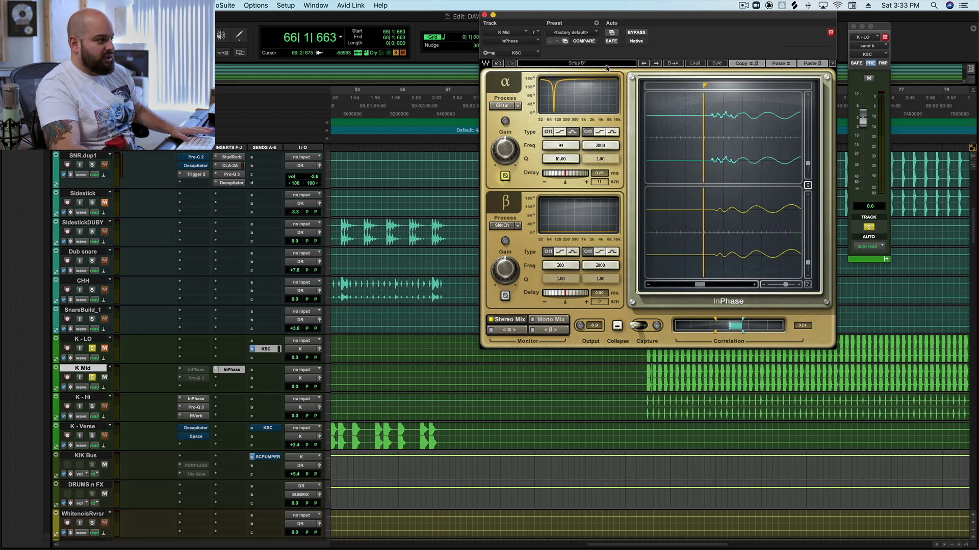
pyautogui.press('space')
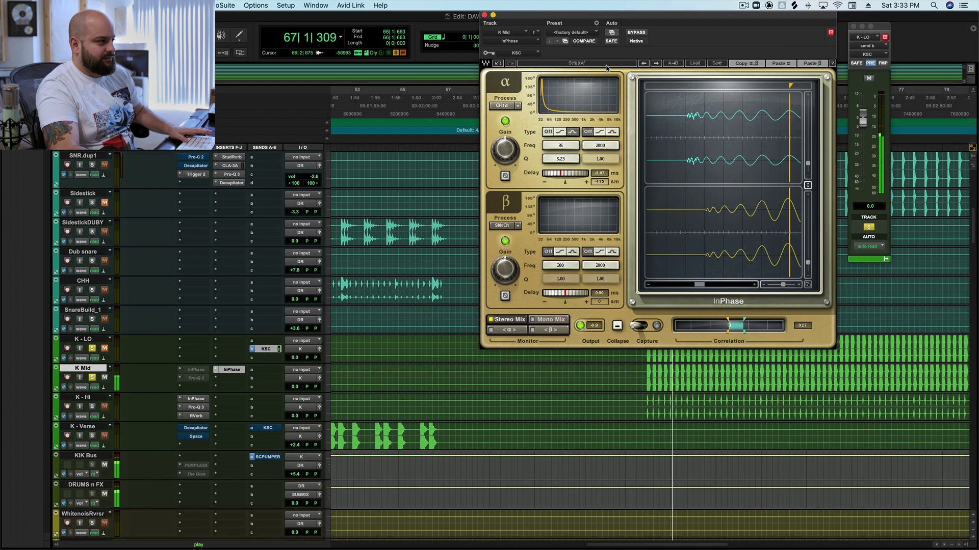
pyautogui.press('space')
pyautogui.click(606, 65)
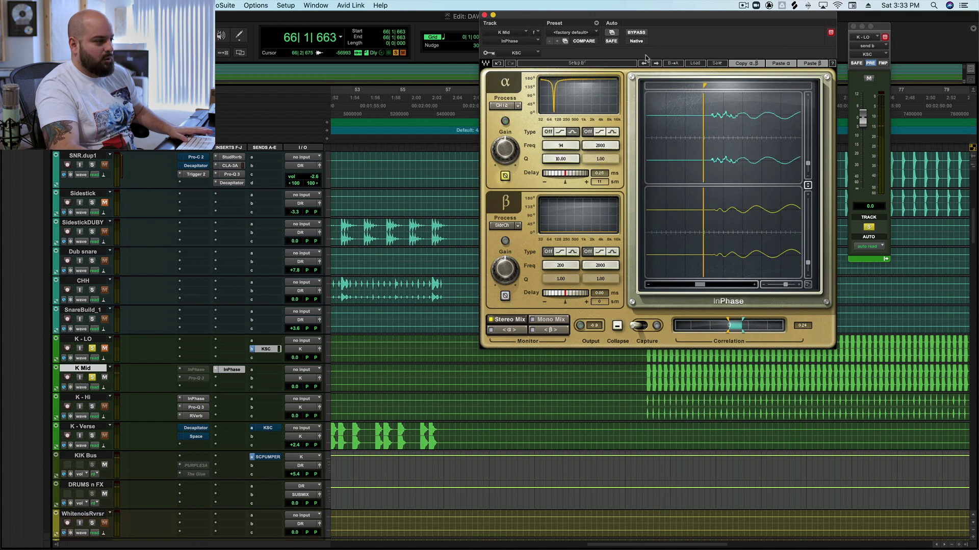
pyautogui.press('space')
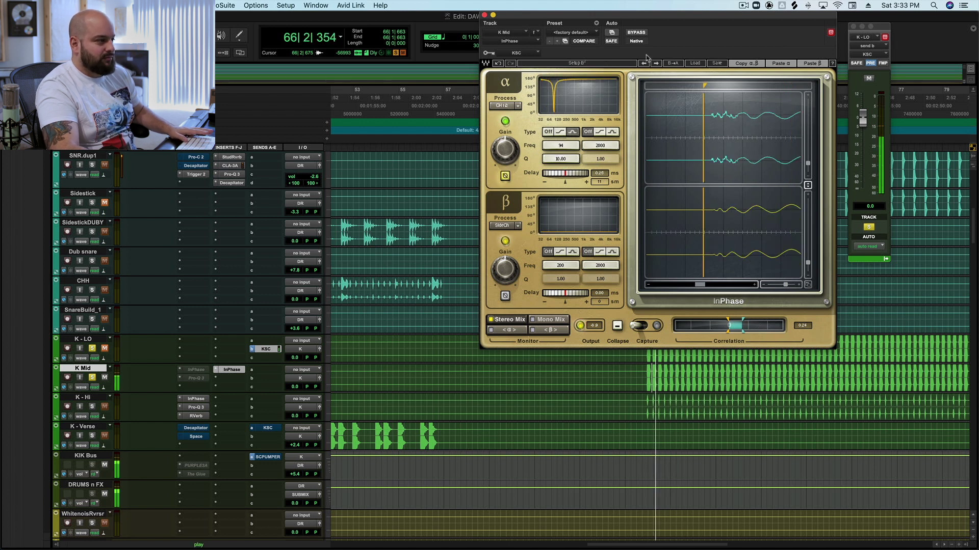
pyautogui.press('space')
pyautogui.click(611, 61)
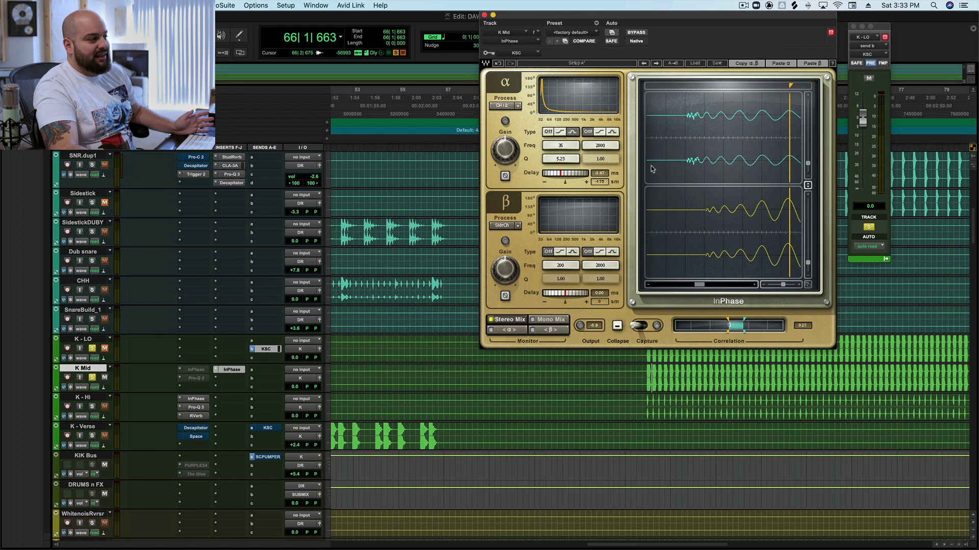
# Step: Set InPhase to monitor only α, and compare the kicks with the plug-in bypassed and active
pyautogui.click(509, 331)
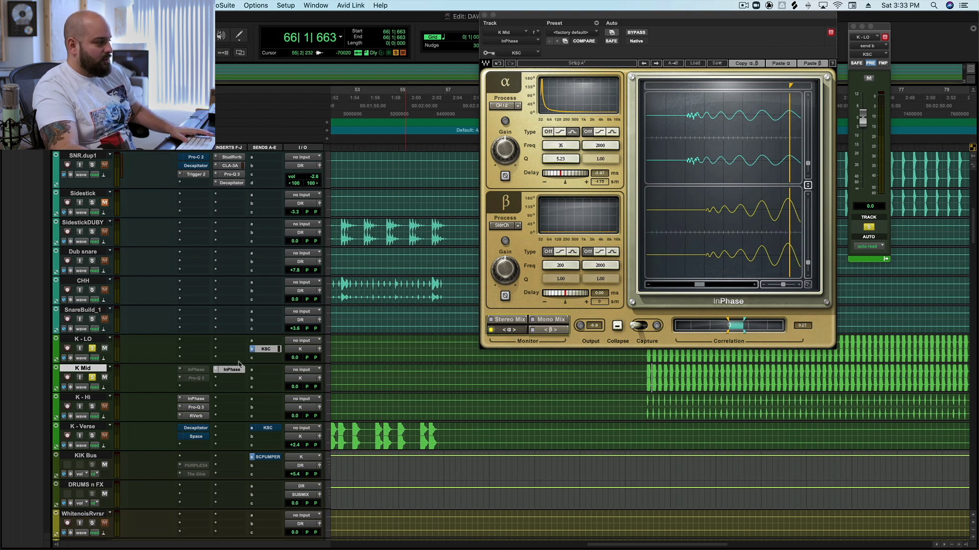
pyautogui.click(639, 34)
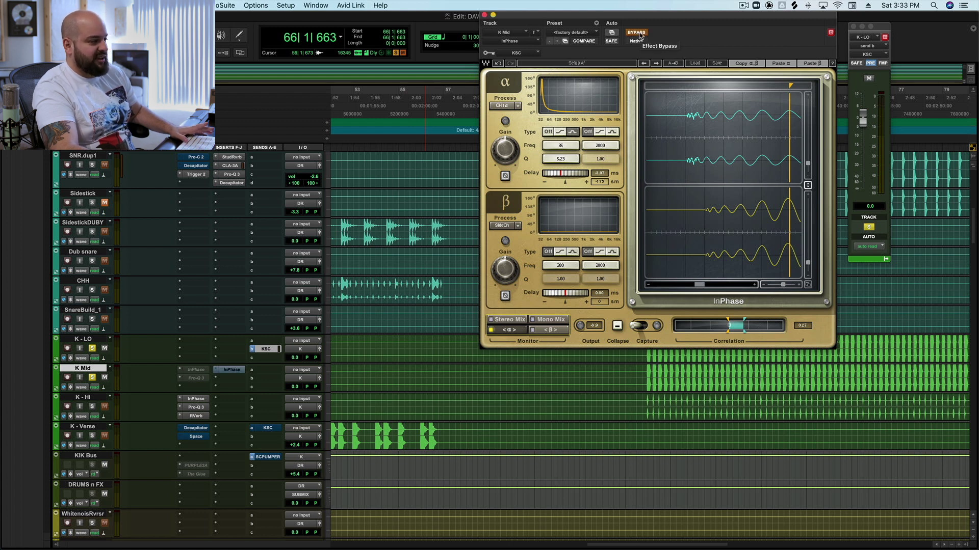
pyautogui.press('space')
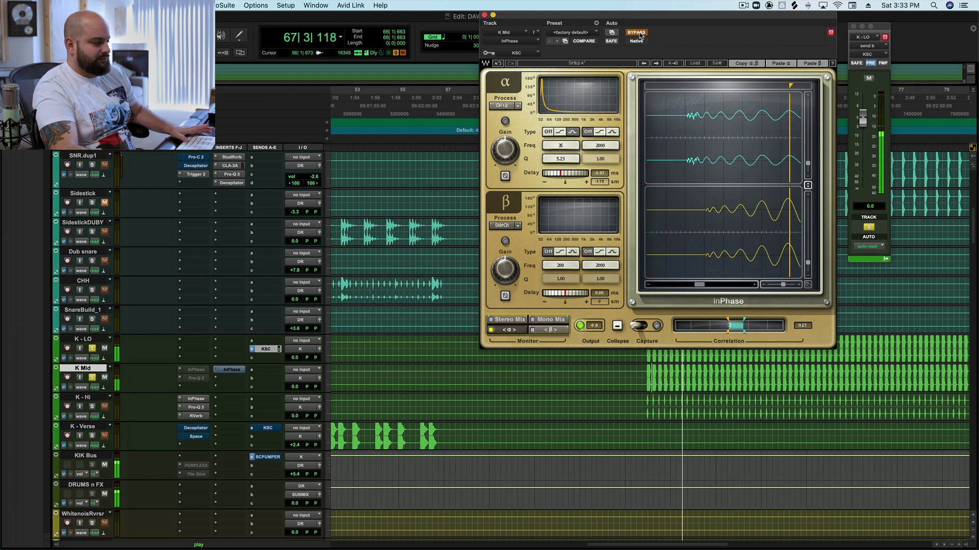
pyautogui.press('space')
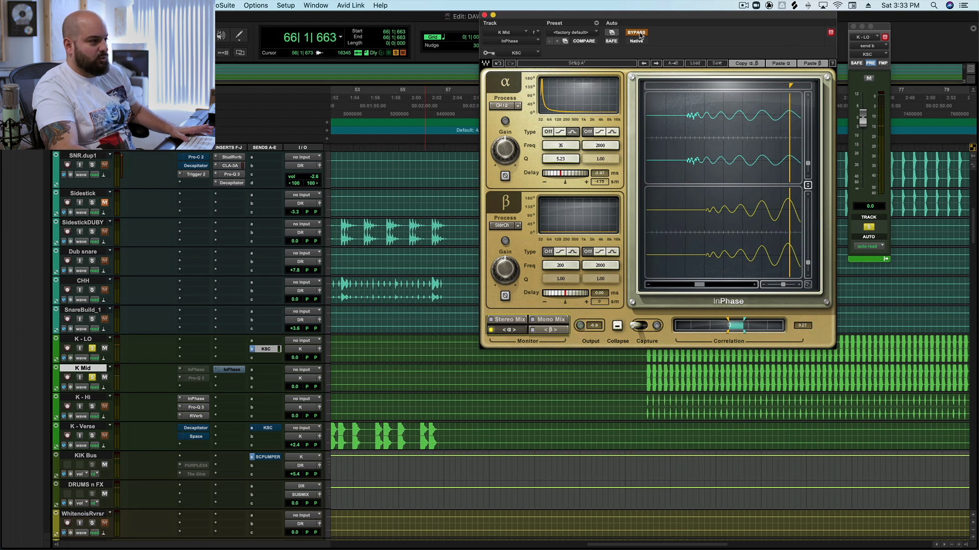
pyautogui.click(637, 32)
pyautogui.press('space')
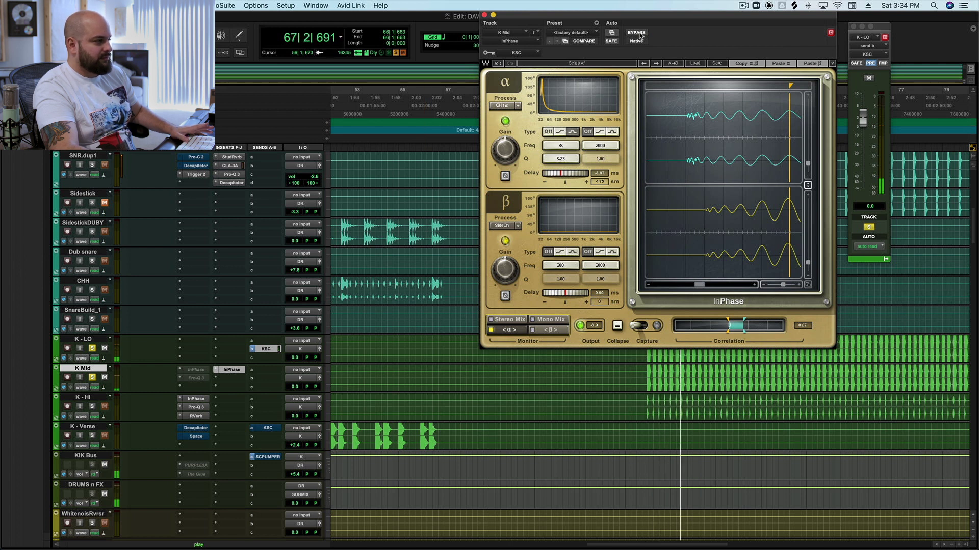
pyautogui.press('space')
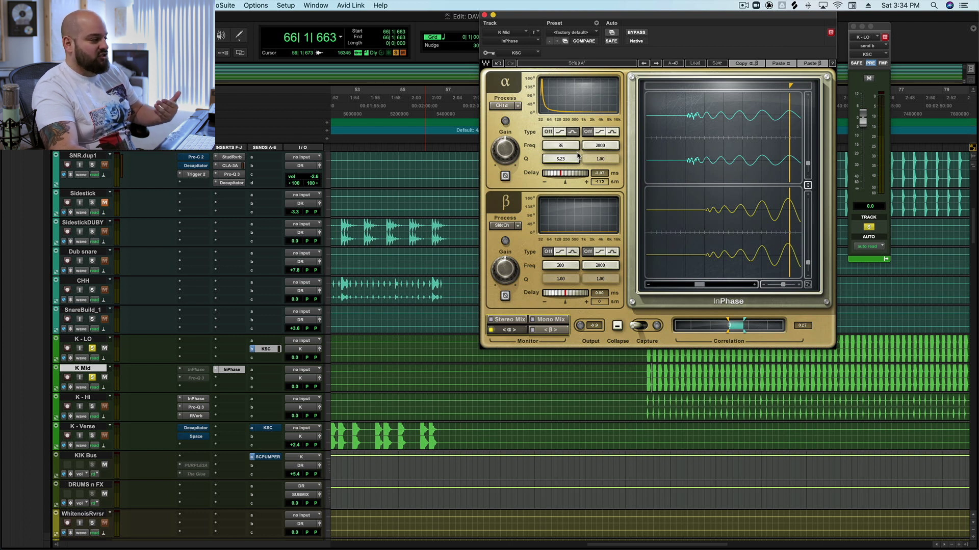
# Step: Close InPhase and insert a stereo FabFilter Pro-Q 3 after it on the K Mid track
pyautogui.click(485, 14)
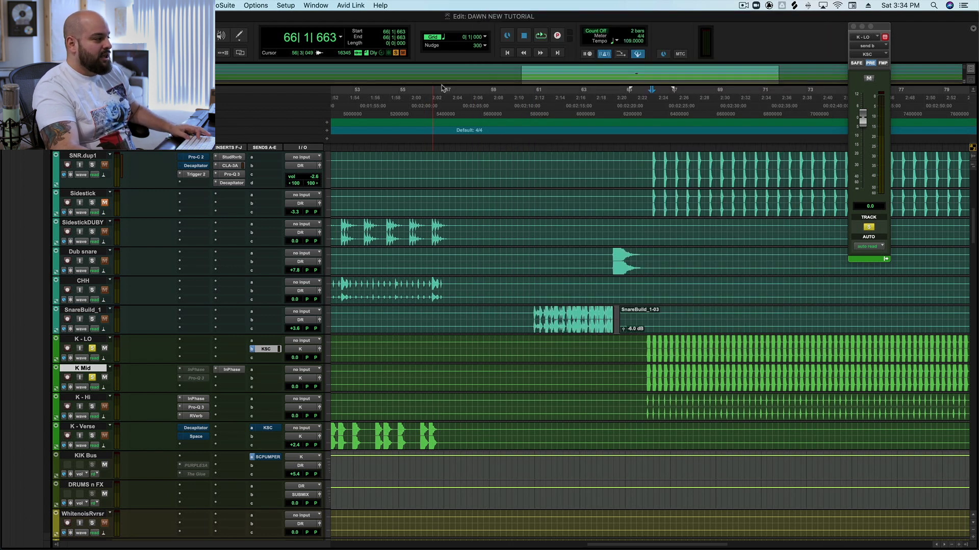
pyautogui.click(230, 384)
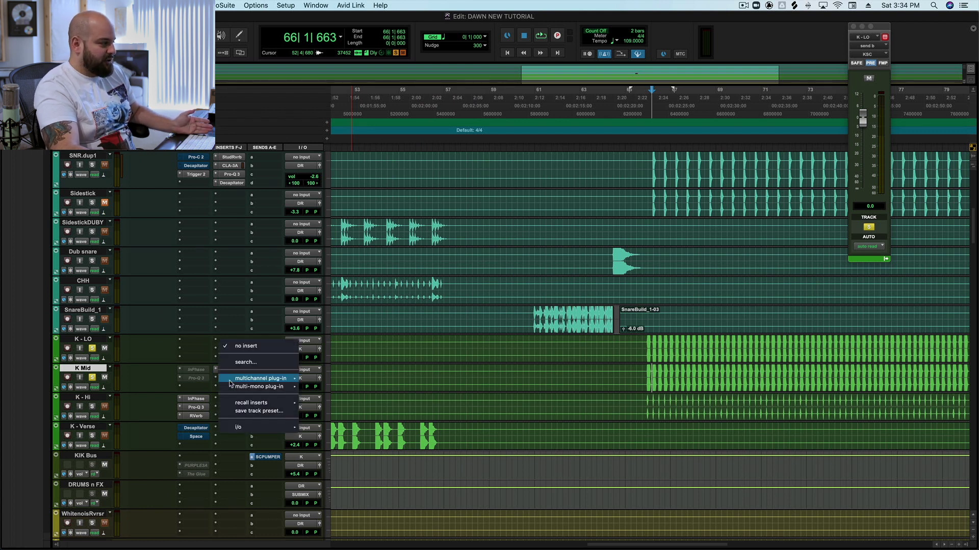
pyautogui.press('Escape')
pyautogui.click(248, 367)
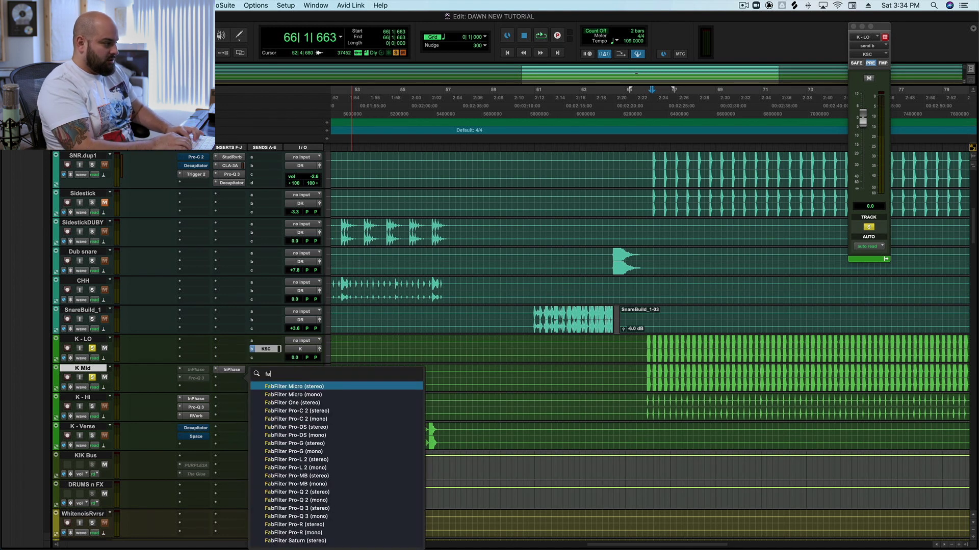
pyautogui.click(299, 508)
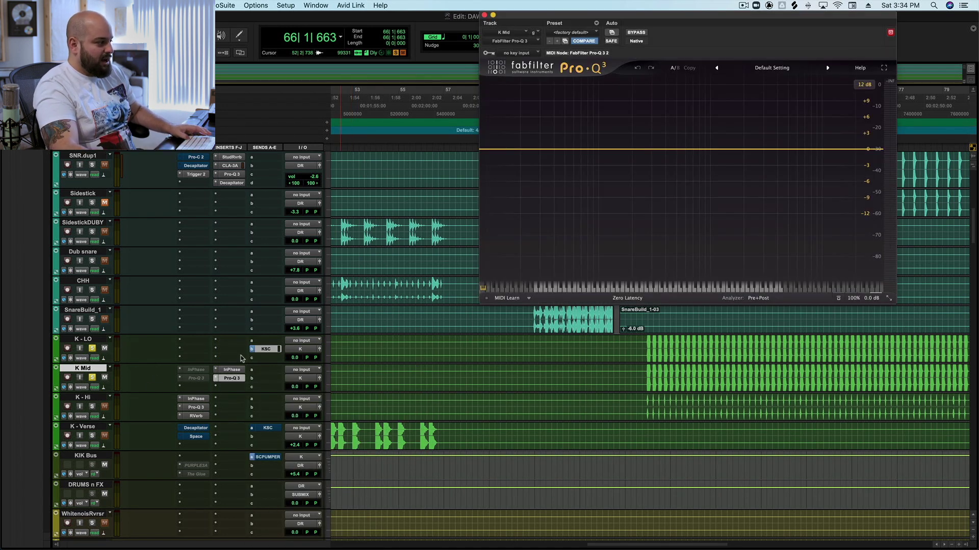
# Step: Add a 12 dB/oct low cut to K Mid in Pro-Q 3 and raise it to 106.28 Hz while playing the kicks
pyautogui.doubleClick(518, 149)
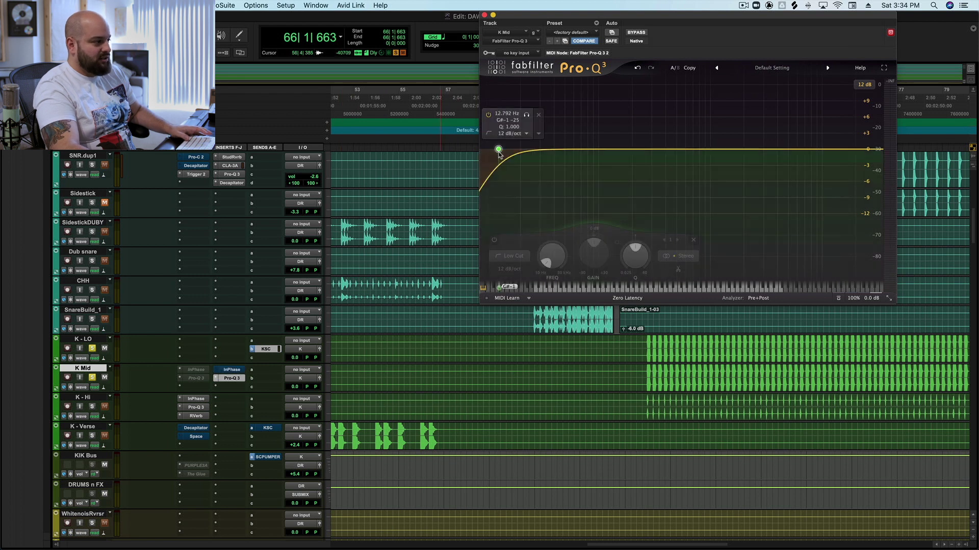
pyautogui.moveTo(520, 153); pyautogui.dragTo(564, 153)
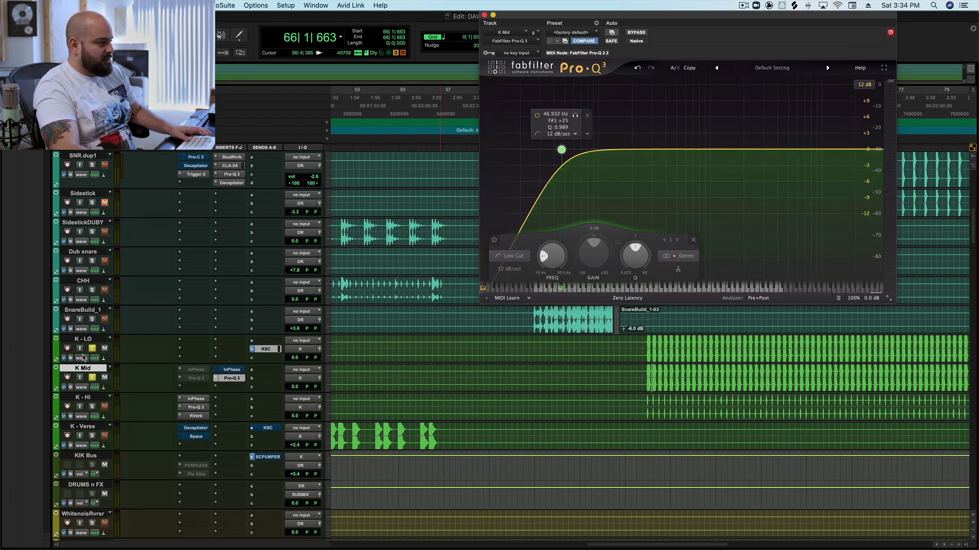
pyautogui.press('space')
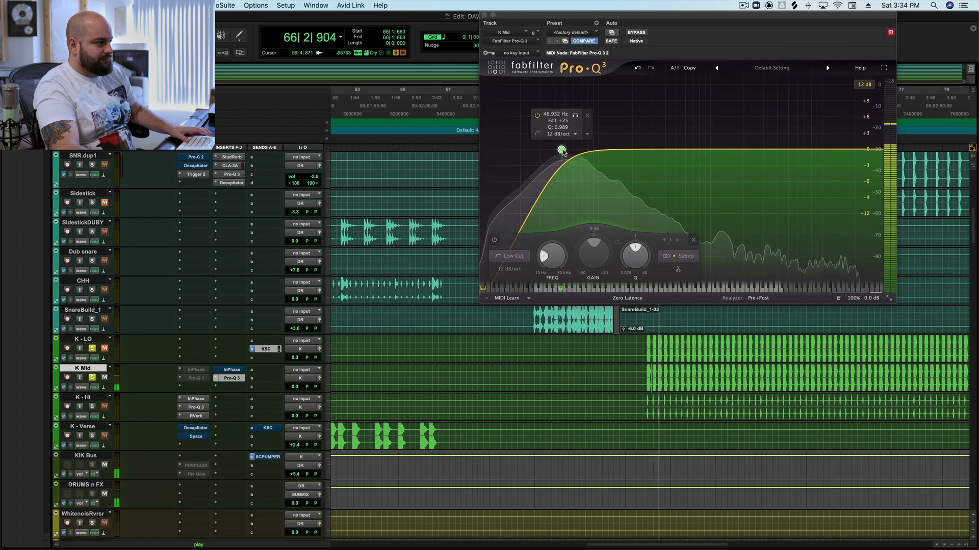
pyautogui.moveTo(562, 150); pyautogui.dragTo(601, 152)
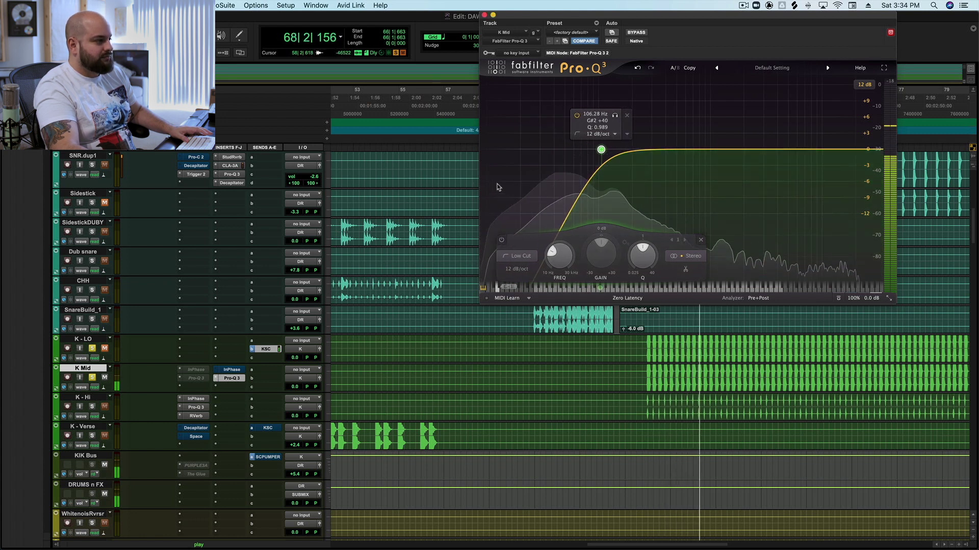
pyautogui.press('space')
# Step: Review Pro-Q 3's phase processing modes, keep Zero Latency, and close the equalizer
pyautogui.click(628, 298)
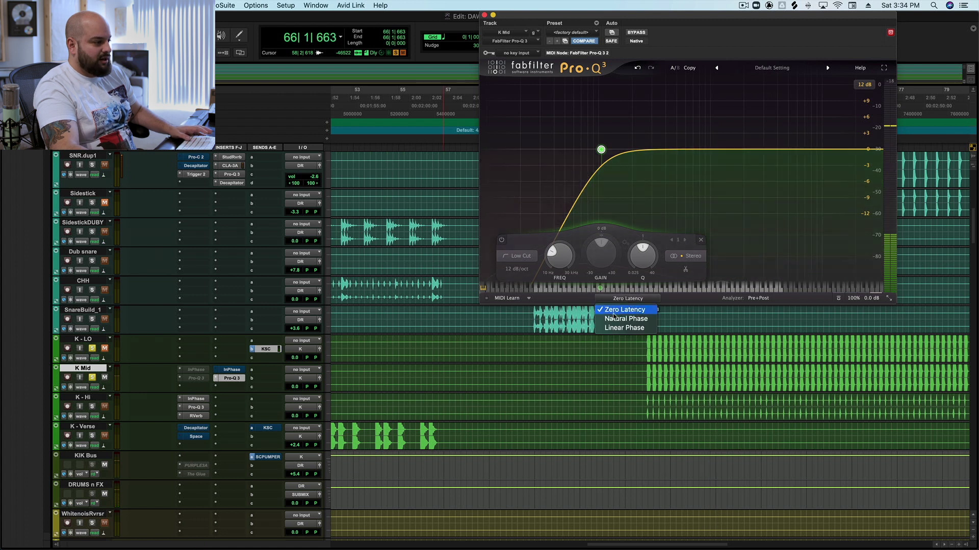
pyautogui.press('Return')
pyautogui.click(485, 15)
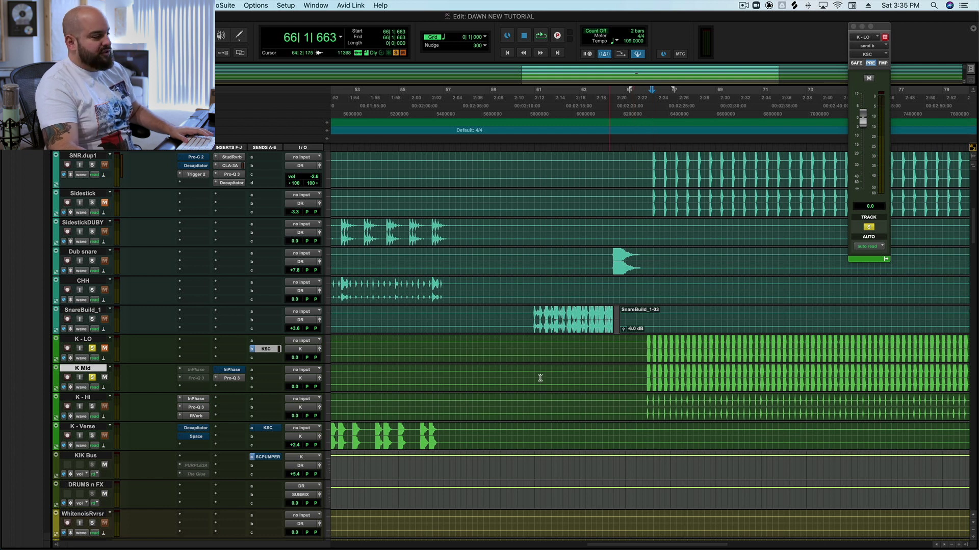
# Step: Audition the K - LO and K Mid layers from bar 66 with the low cut on K Mid
pyautogui.press('space')
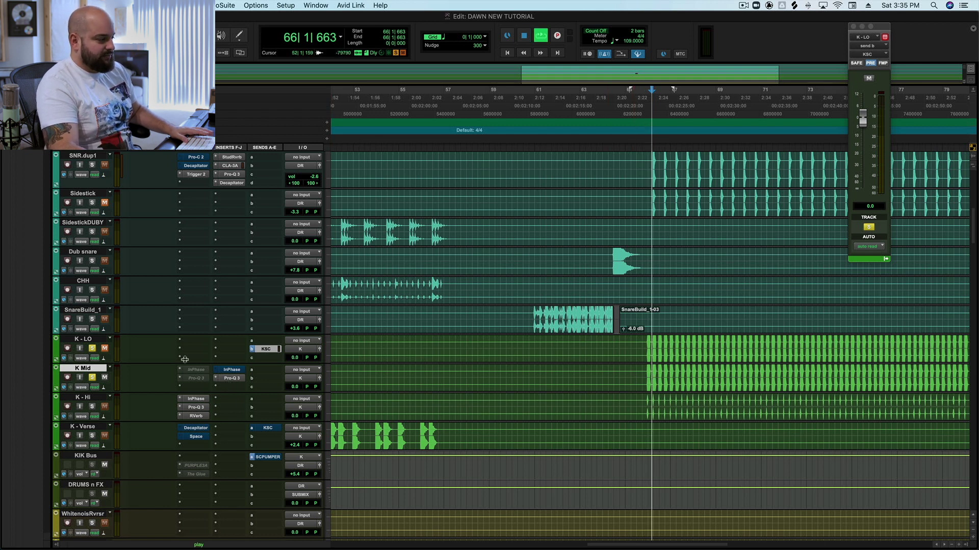
pyautogui.press('space')
pyautogui.click(104, 348)
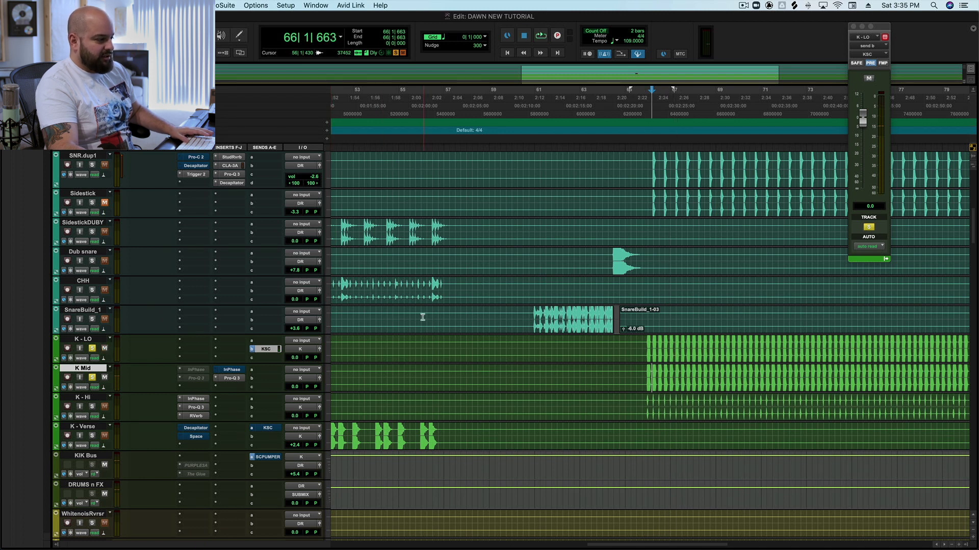
pyautogui.press('space')
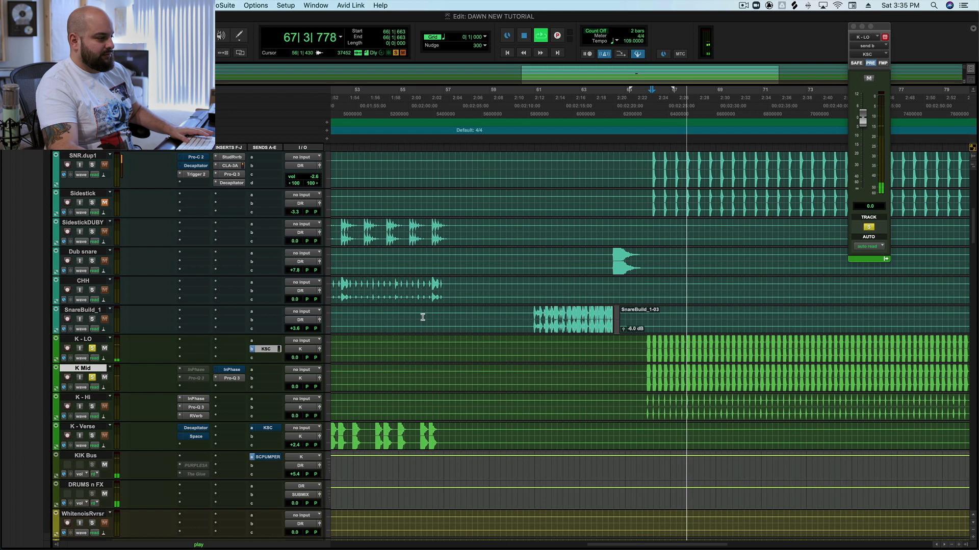
pyautogui.press('space')
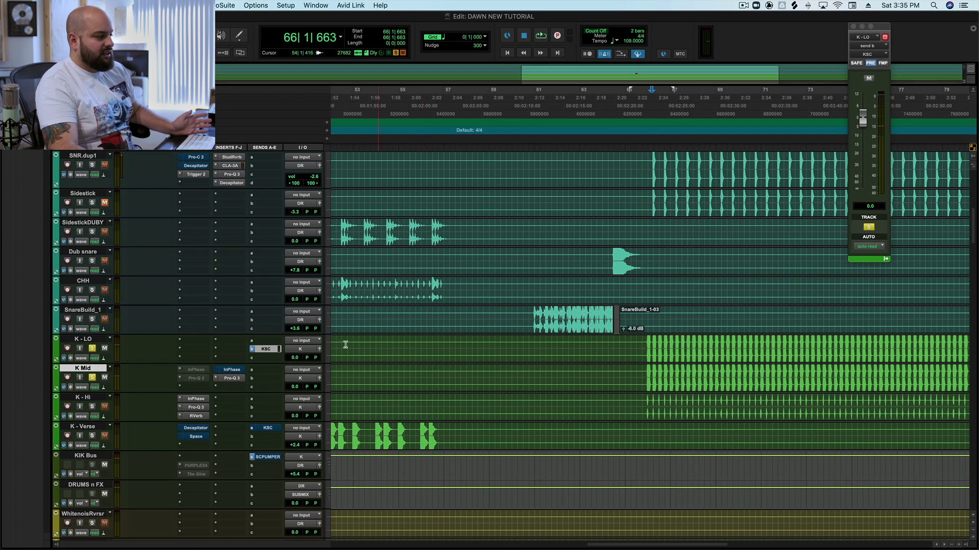
# Step: Reopen InPhase on K Mid and compare the kicks with its effect bypassed and active
pyautogui.click(231, 370)
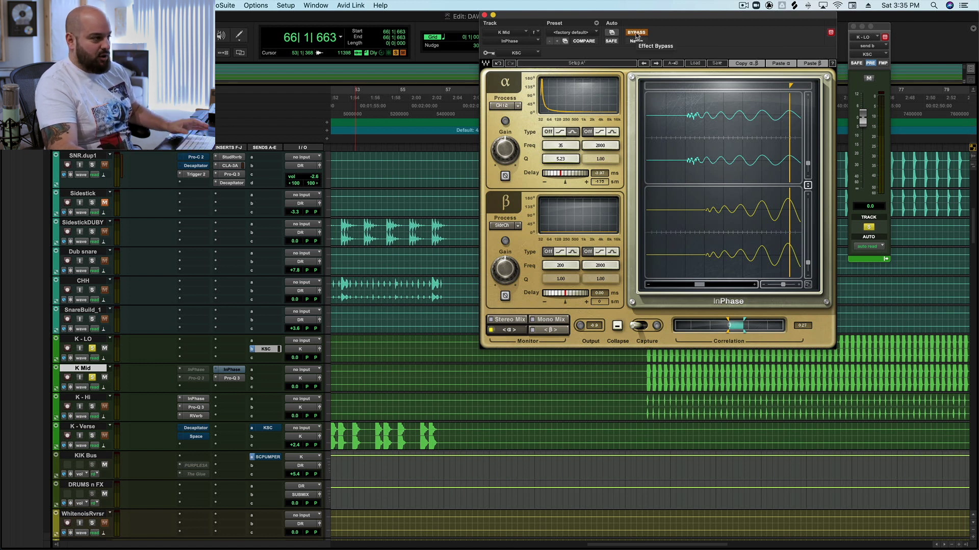
pyautogui.press('space')
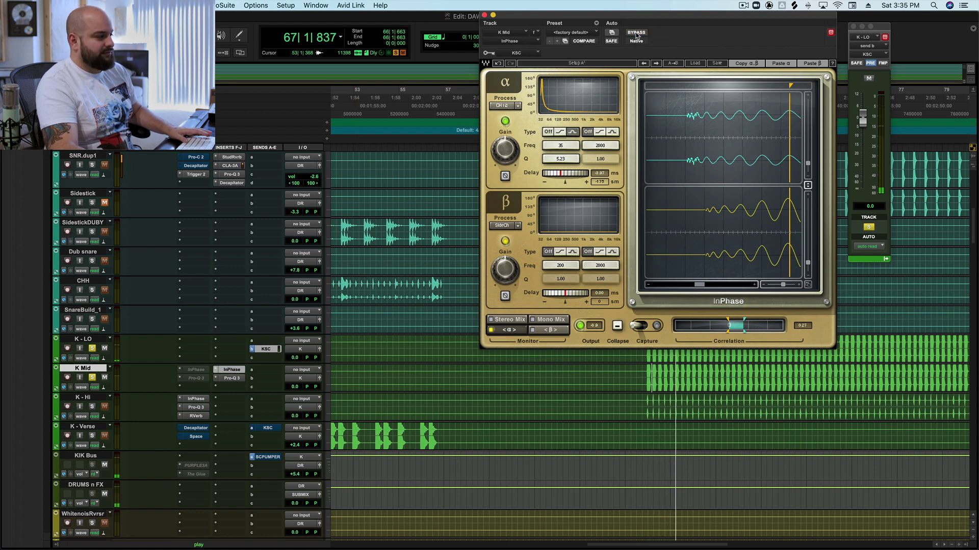
pyautogui.press('space')
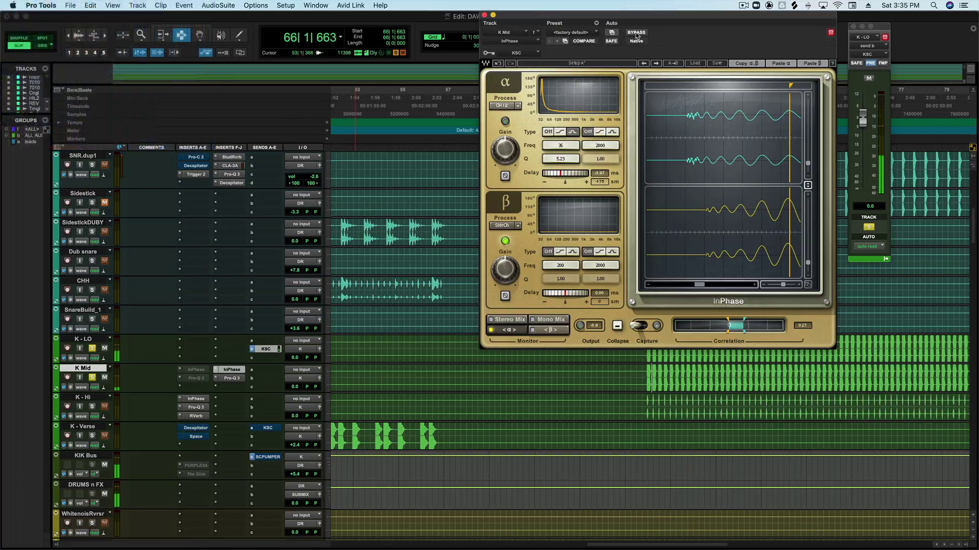